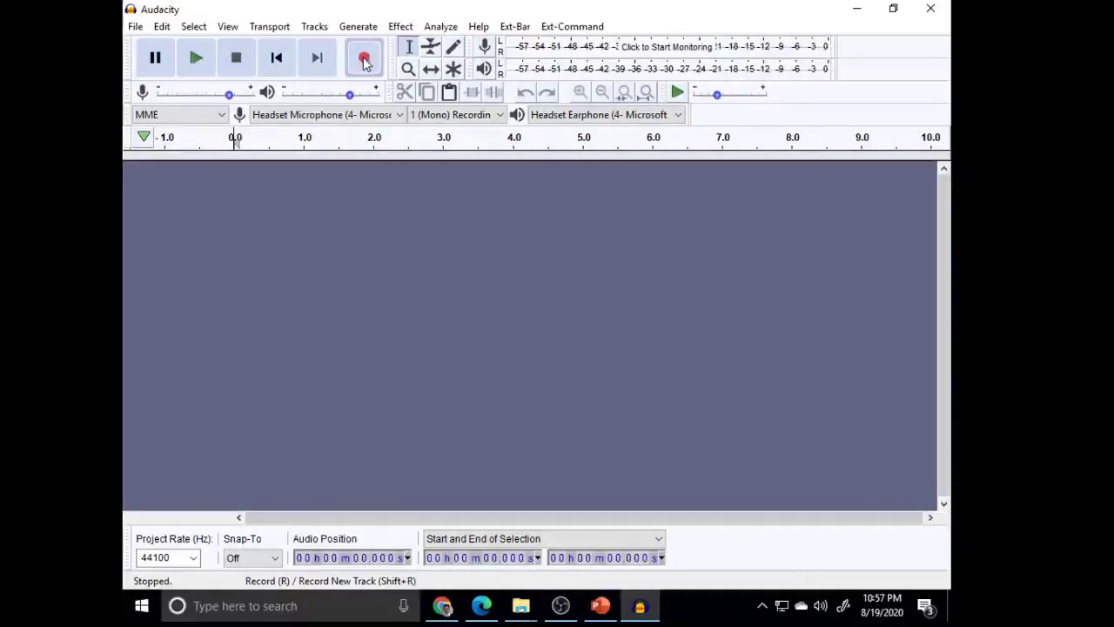
- Record a mono voice track about 1 min 21 s long and play back its opening part
{"action": "left_click", "coordinate": [364, 59]}
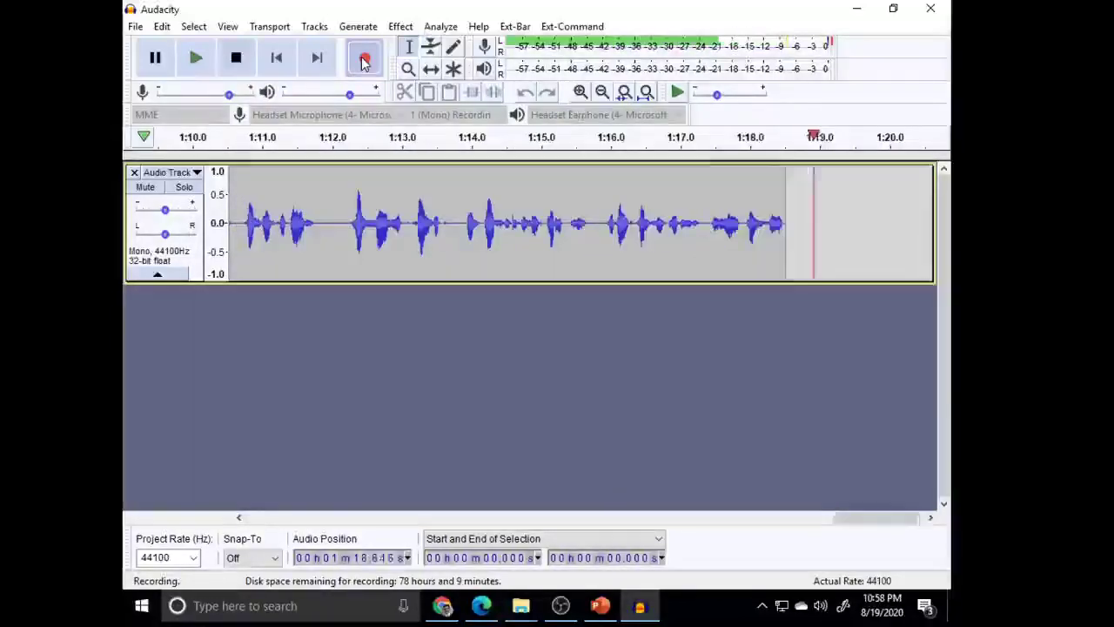
{"action": "left_click", "coordinate": [236, 65]}
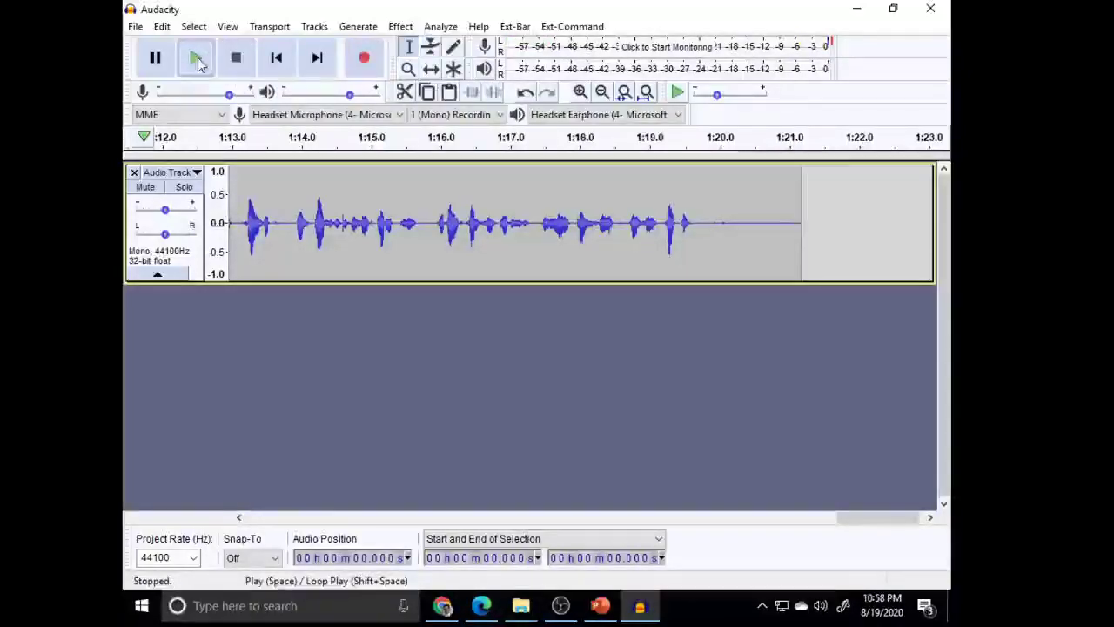
{"action": "left_click", "coordinate": [197, 60]}
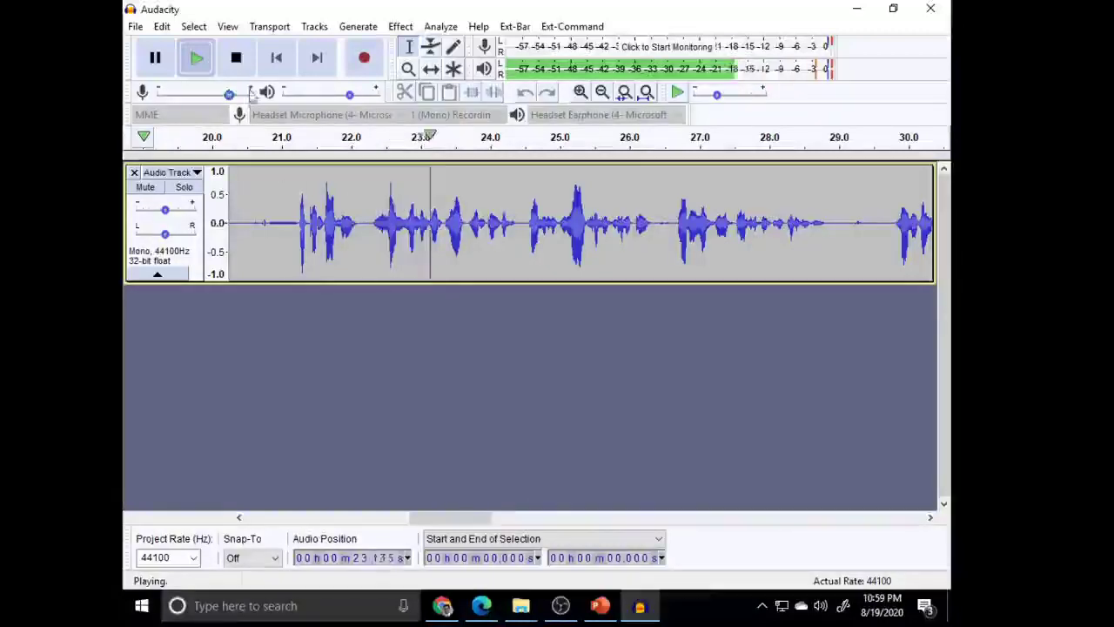
{"action": "left_click", "coordinate": [240, 61]}
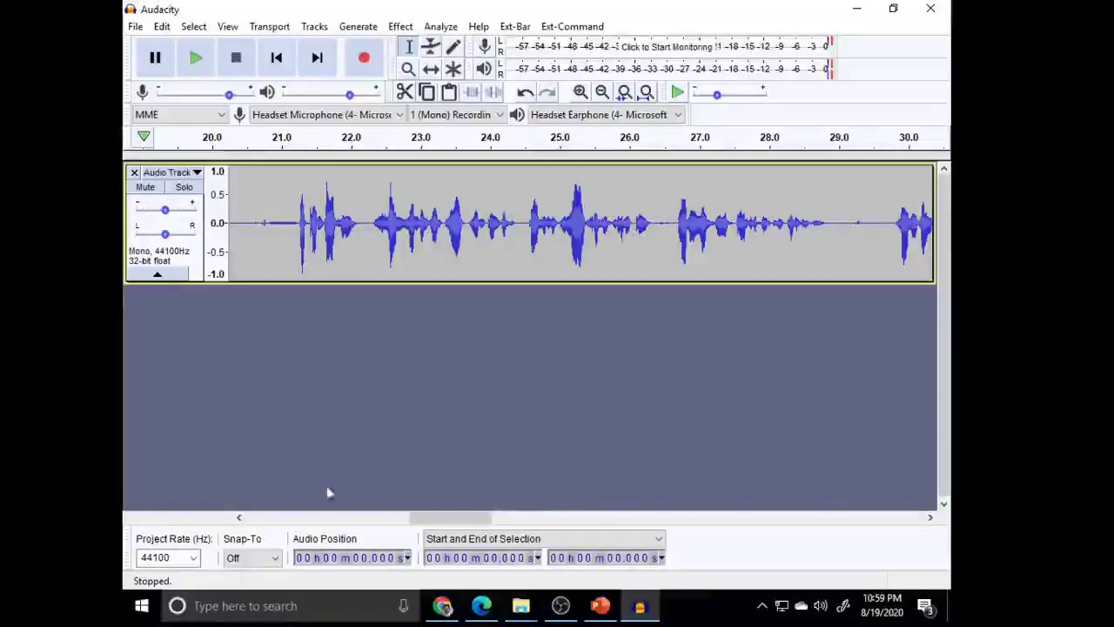
- Select the loud noise in the voice track from about 18.5 s to 20.9 s and delete it
{"action": "left_click_drag", "start_coordinate": [445, 521], "coordinate": [400, 537]}
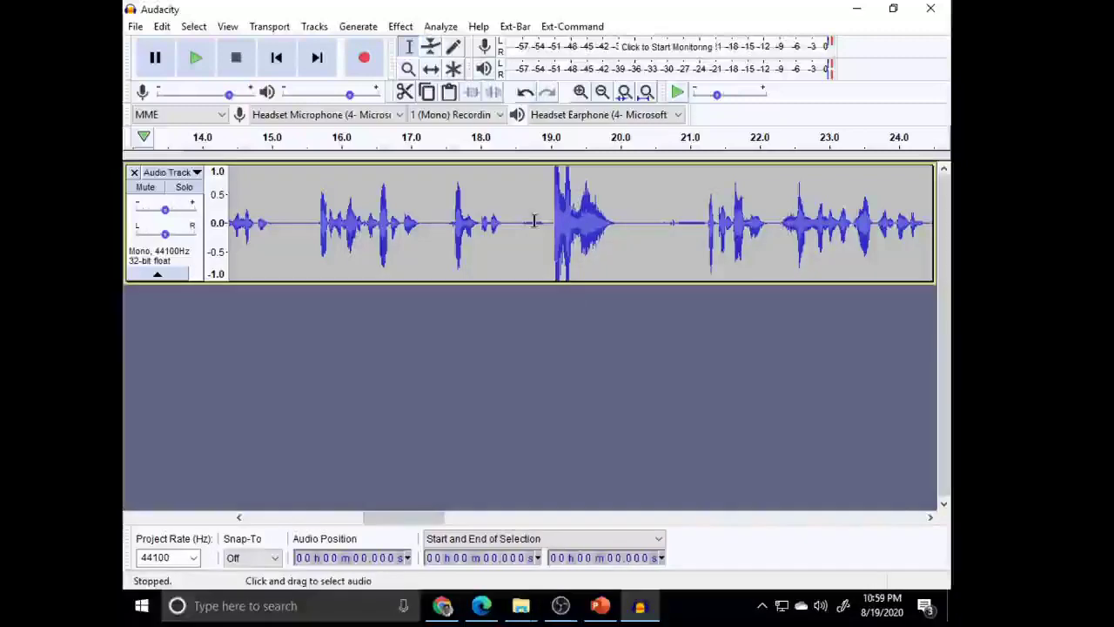
{"action": "left_click_drag", "start_coordinate": [522, 207], "coordinate": [671, 225]}
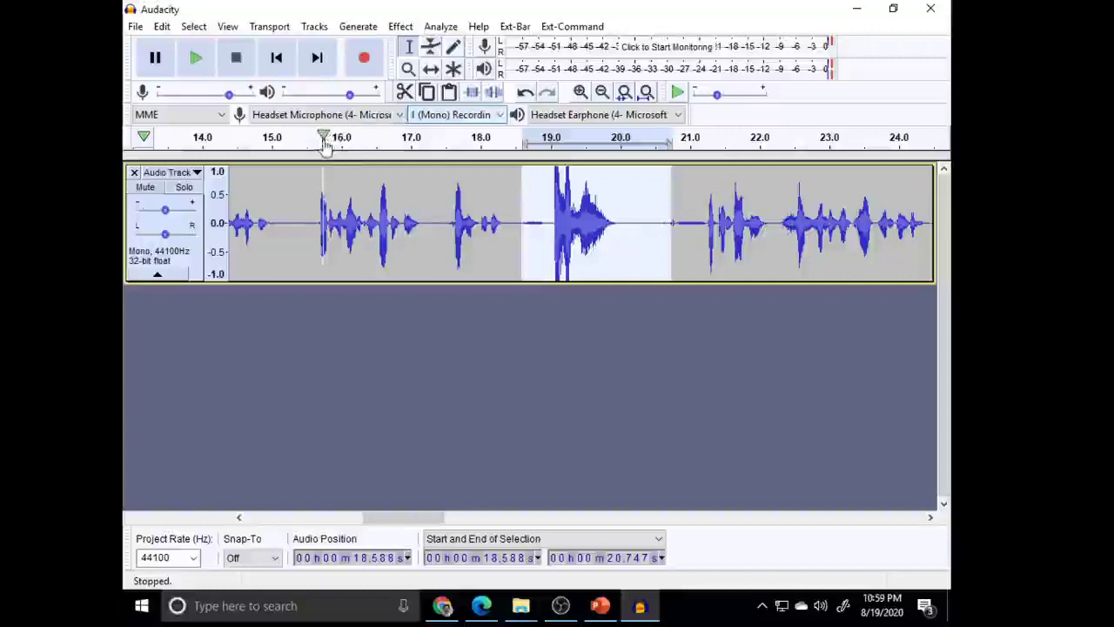
{"action": "left_click", "coordinate": [196, 61]}
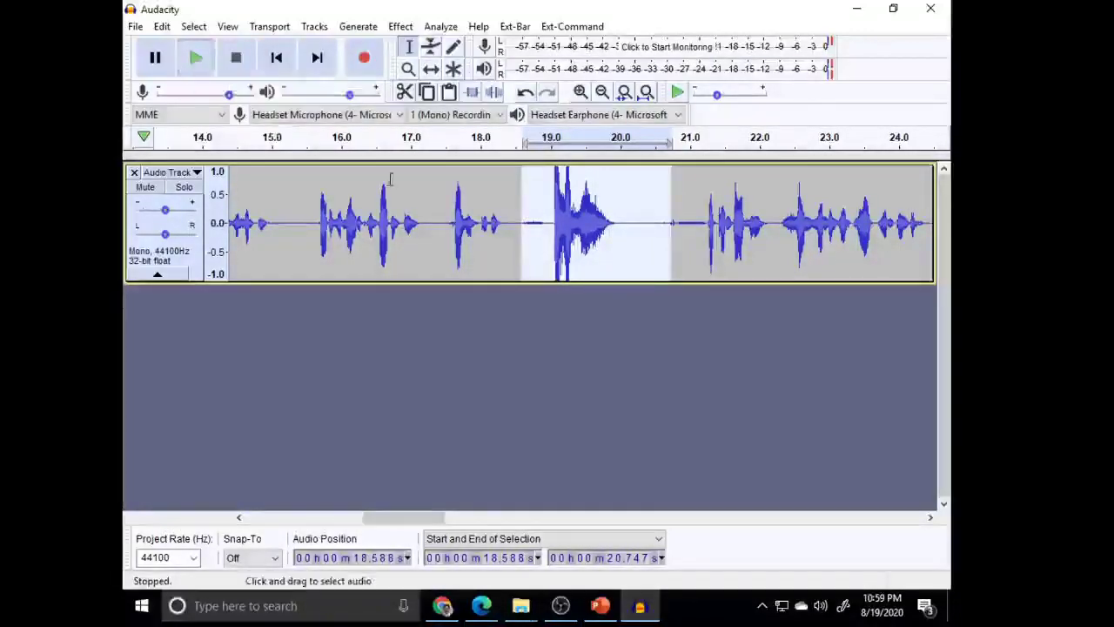
{"action": "left_click_drag", "start_coordinate": [660, 207], "coordinate": [671, 209]}
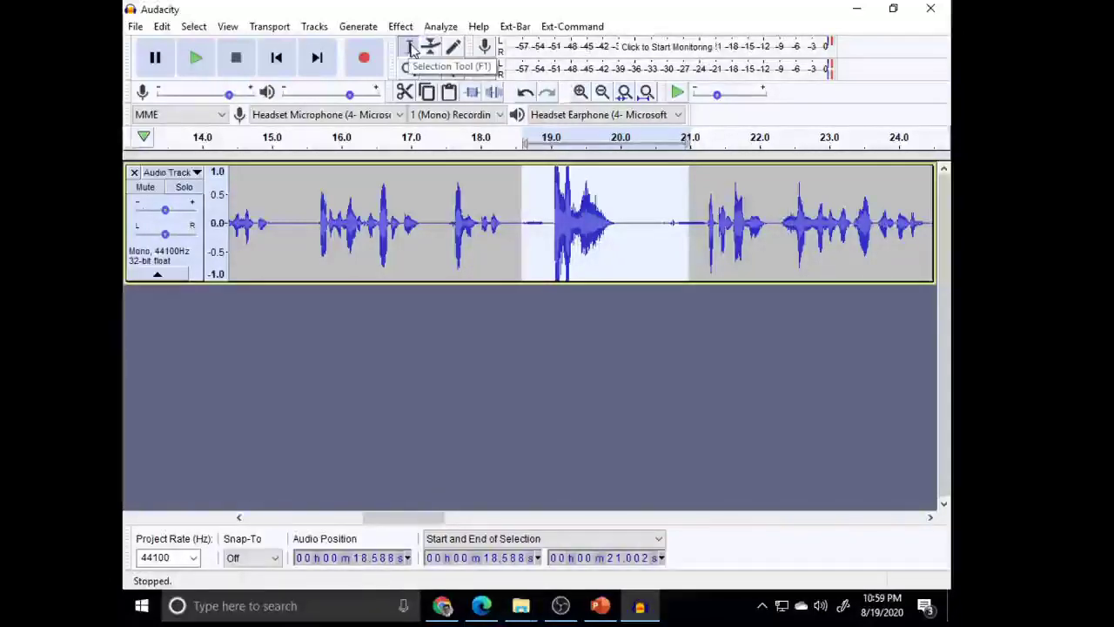
{"action": "left_click", "coordinate": [518, 193]}
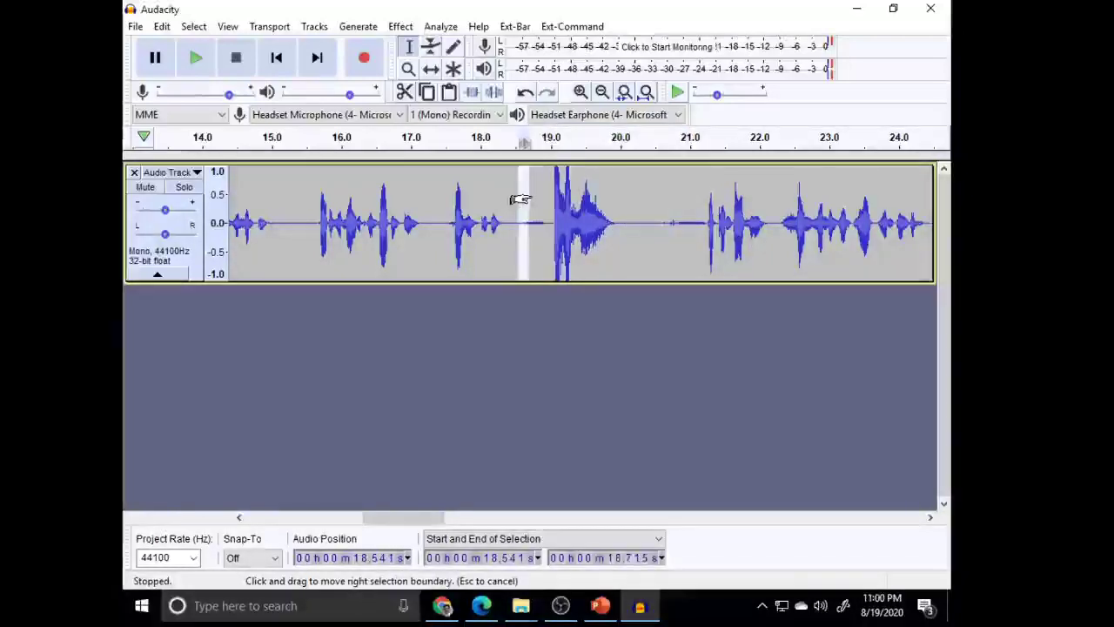
{"action": "left_click_drag", "start_coordinate": [517, 198], "coordinate": [684, 226]}
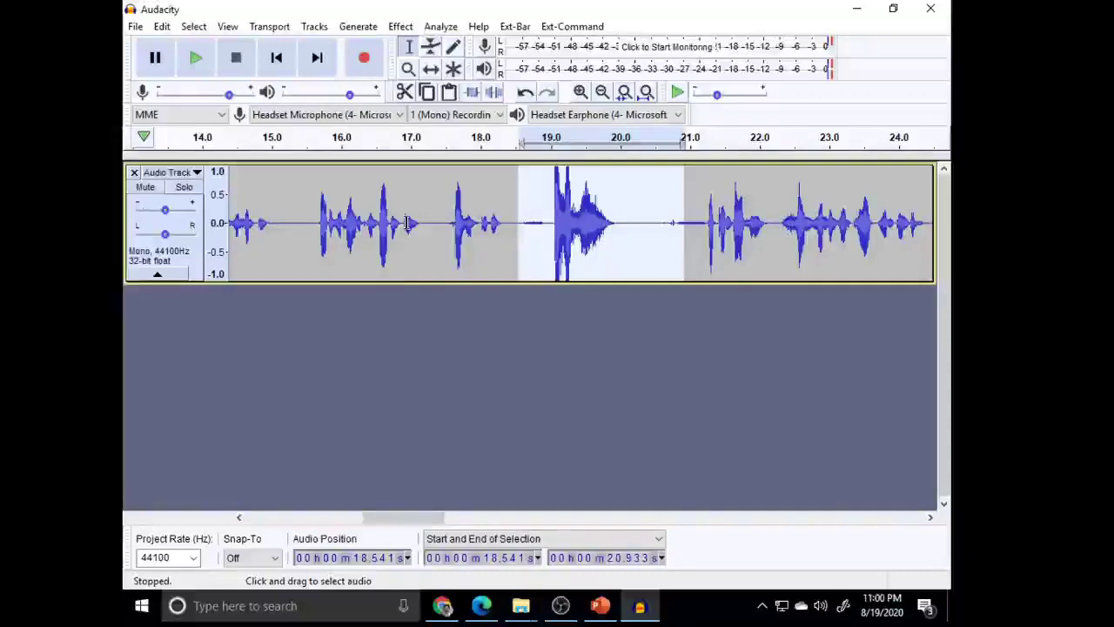
{"action": "key", "text": "Delete"}
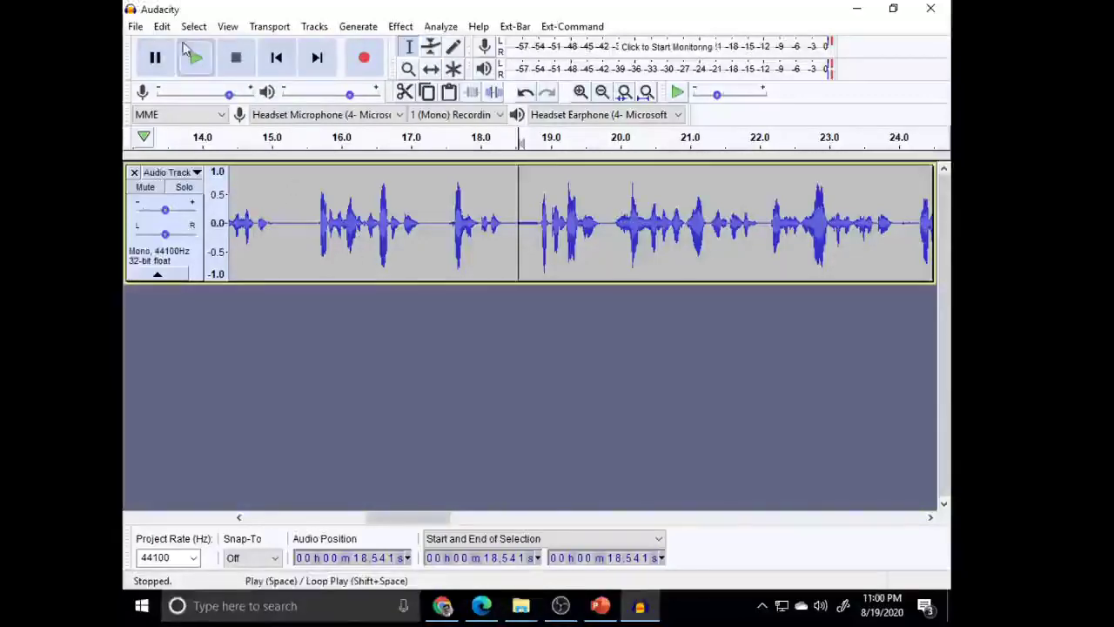
- Export the edited recording as an MP3 file named "Three Questions" in the Audacity folder
{"action": "left_click", "coordinate": [136, 28]}
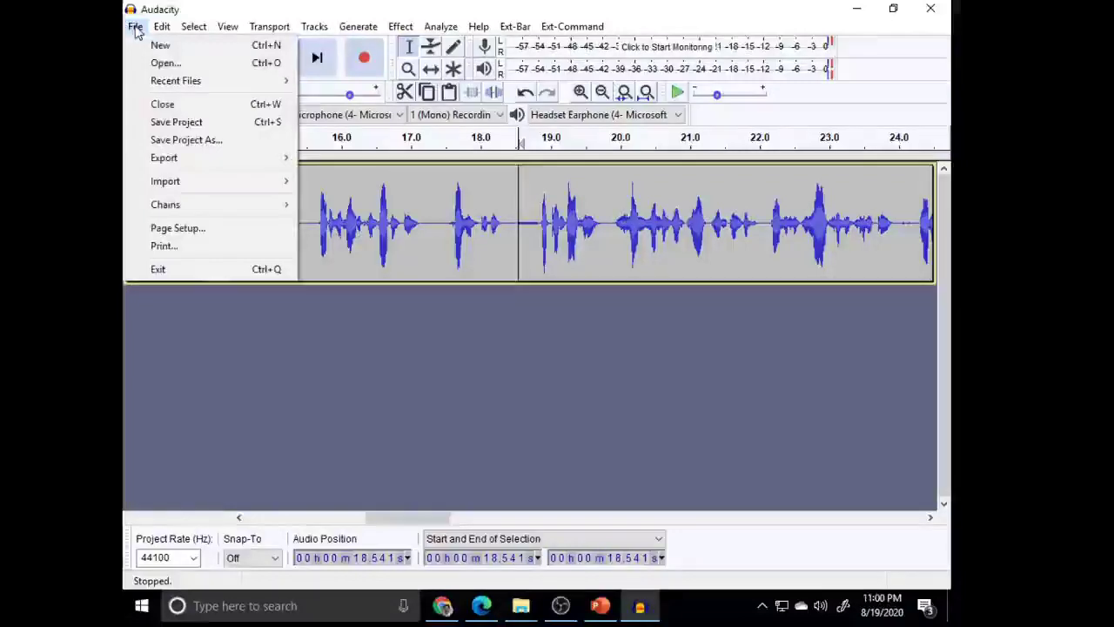
{"action": "mouse_move", "coordinate": [165, 159]}
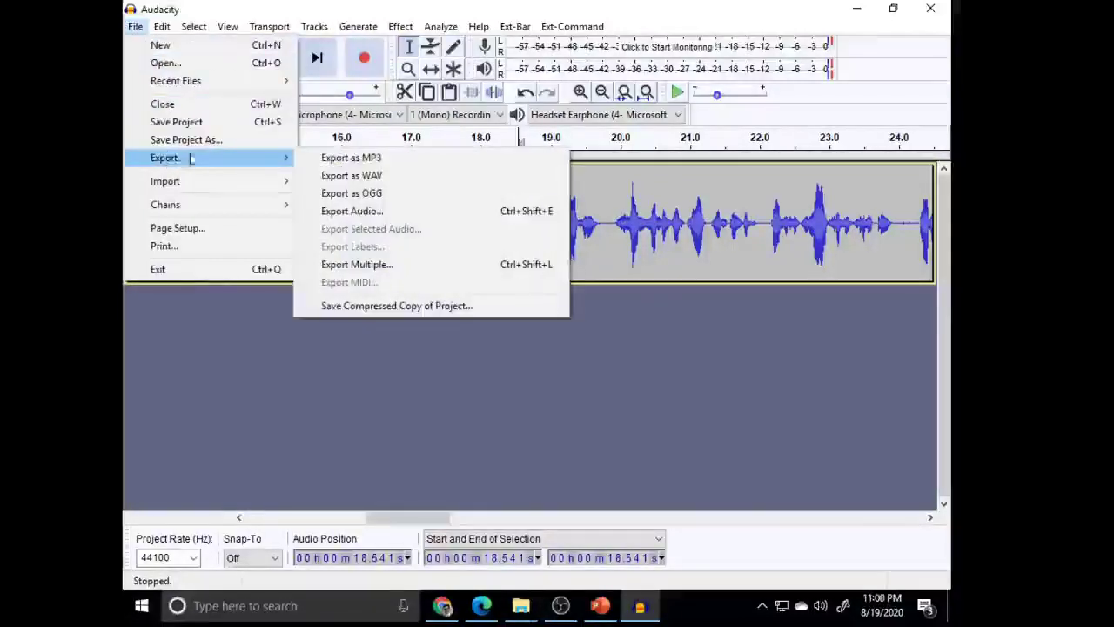
{"action": "left_click", "coordinate": [352, 158]}
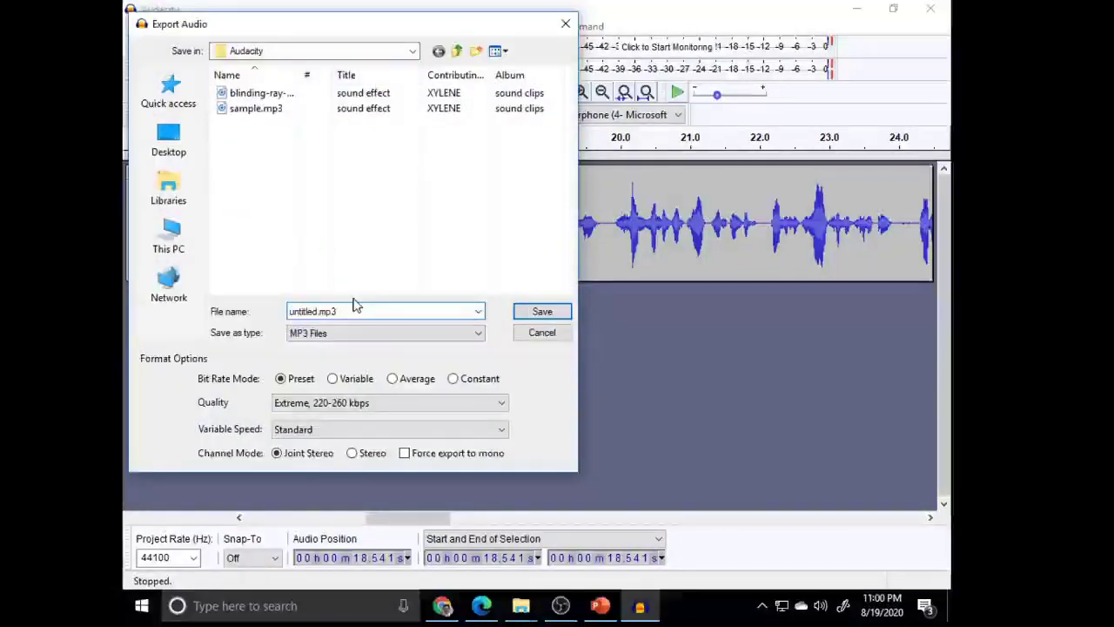
{"action": "key", "text": "BackSpace"}
{"action": "key", "text": "BackSpace"}
{"action": "key", "text": "BackSpace"}
{"action": "key", "text": "BackSpace"}
{"action": "key", "text": "BackSpace"}
{"action": "key", "text": "BackSpace"}
{"action": "key", "text": "BackSpace"}
{"action": "key", "text": "BackSpace"}
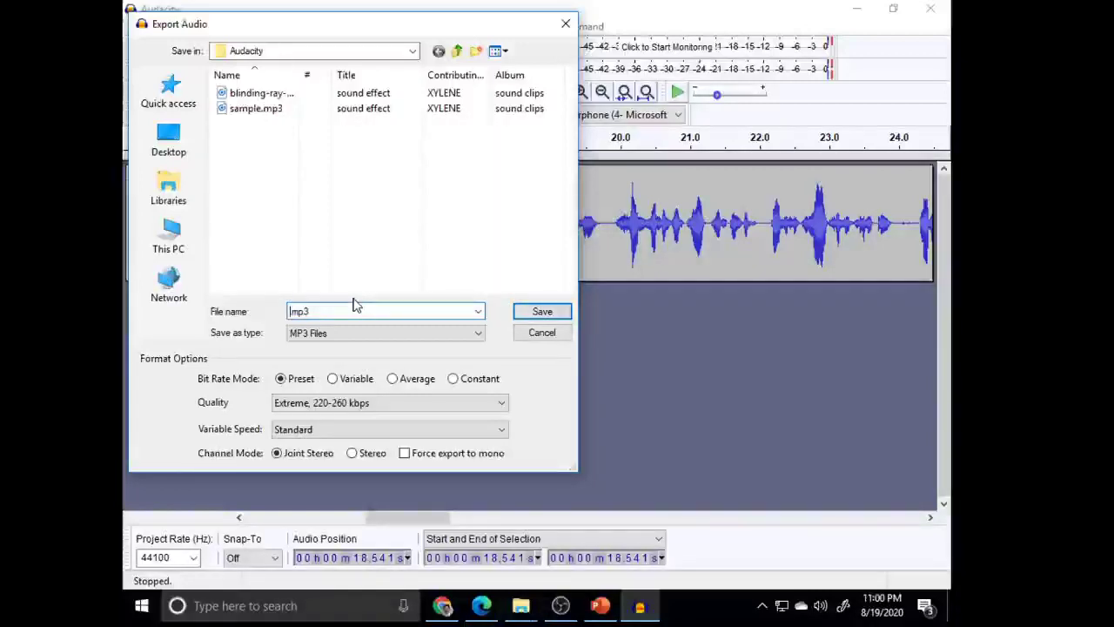
{"action": "type", "text": "Thr"}
{"action": "type", "text": "ee G"}
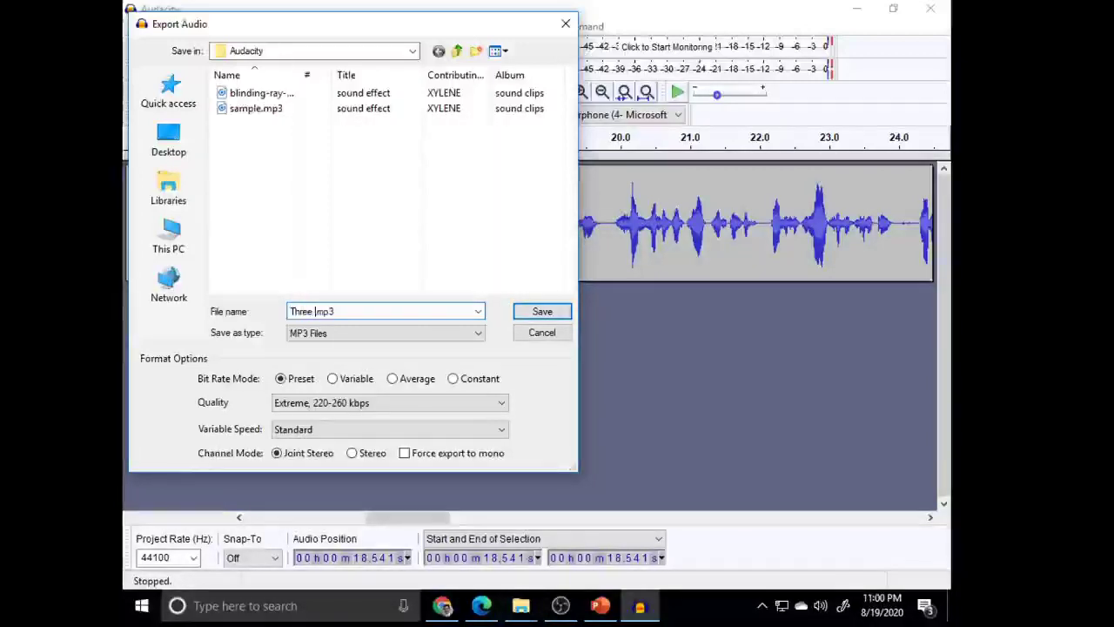
{"action": "type", "text": "uestion"}
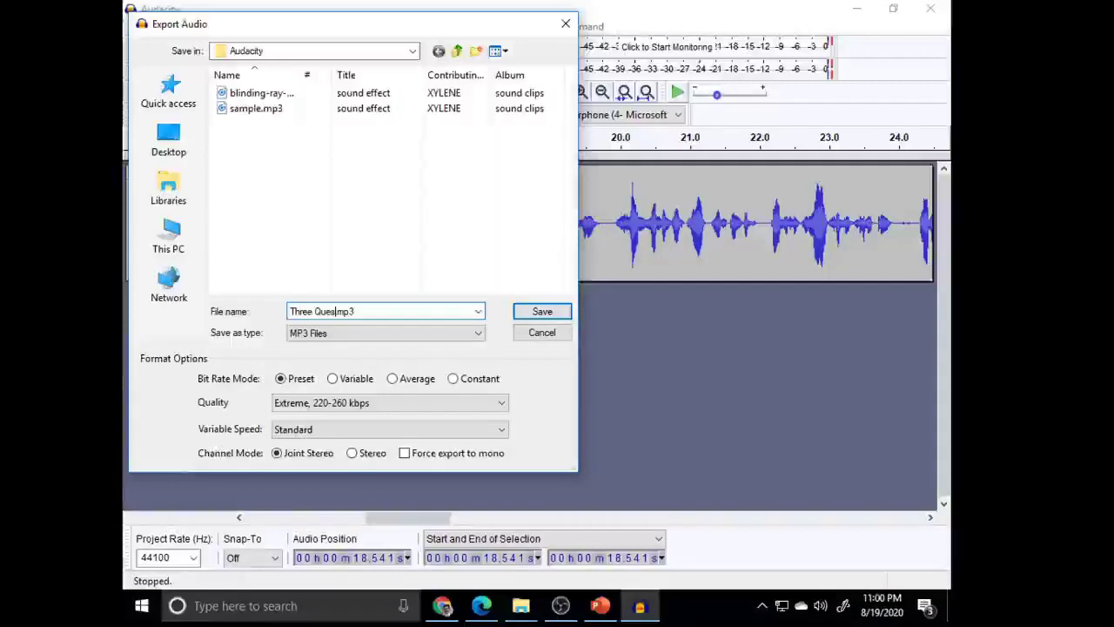
{"action": "type", "text": "s"}
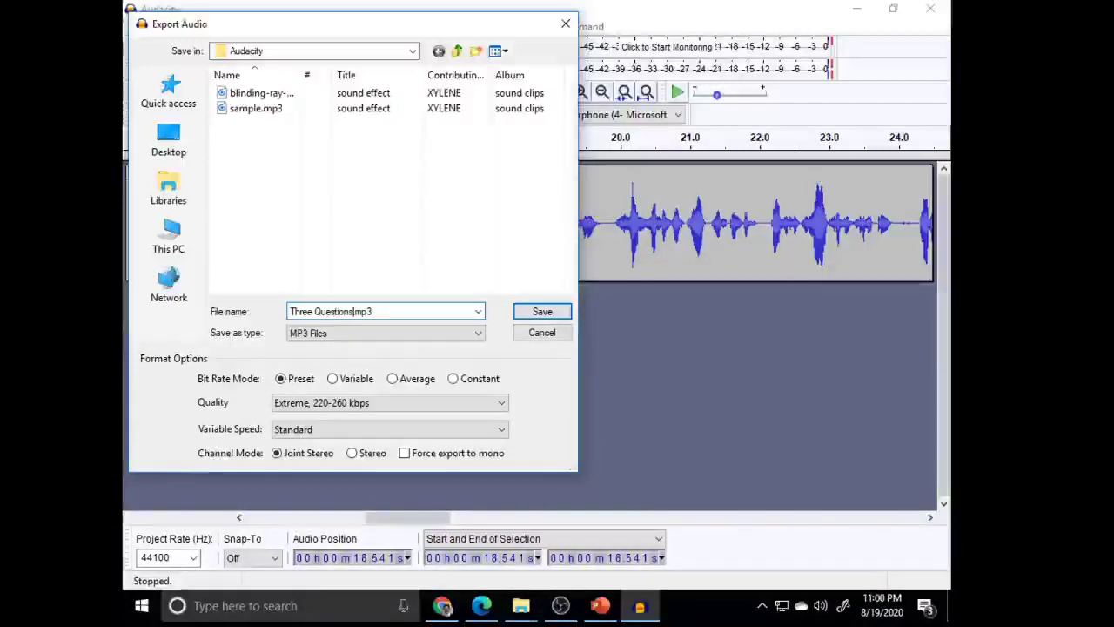
{"action": "left_click", "coordinate": [533, 315]}
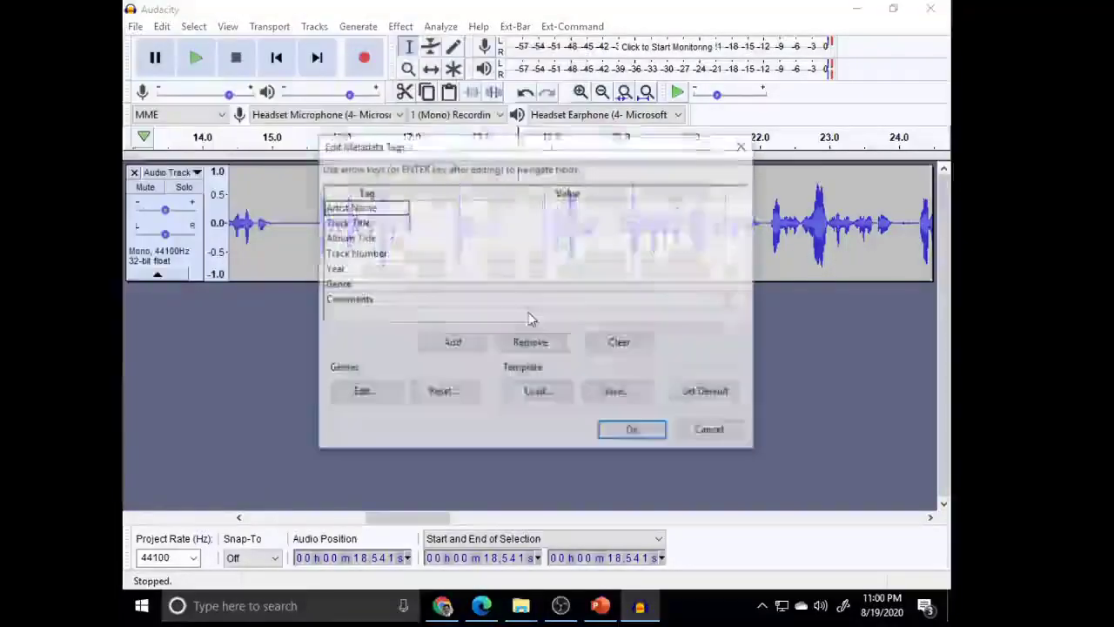
- Enter "E" as the artist name in the metadata tags and accept them to finish the export
{"action": "left_click", "coordinate": [433, 209]}
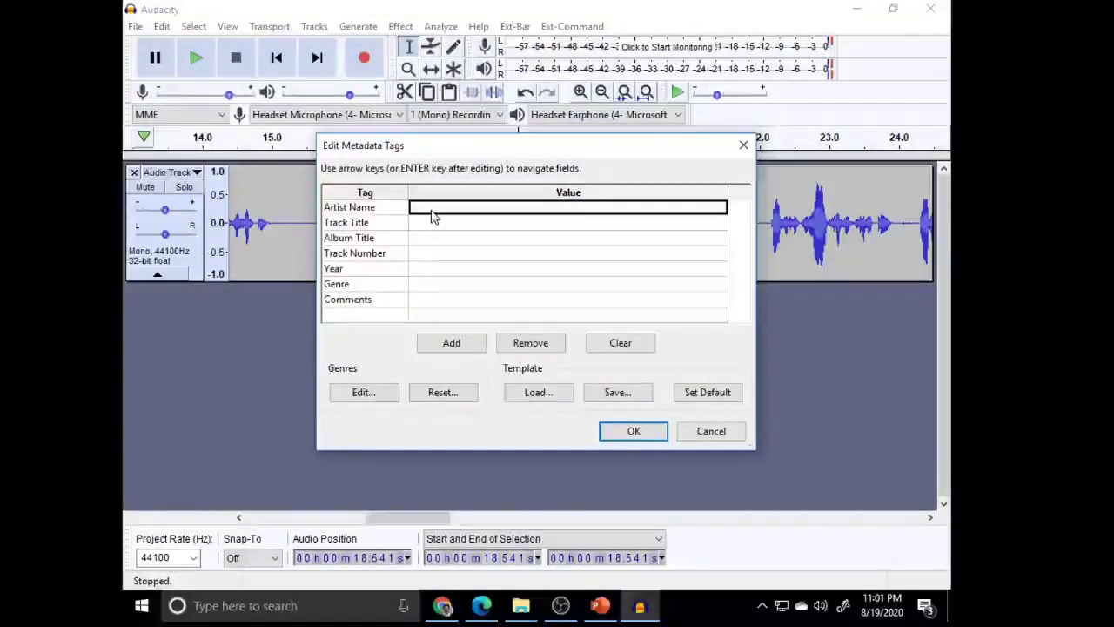
{"action": "type", "text": "E"}
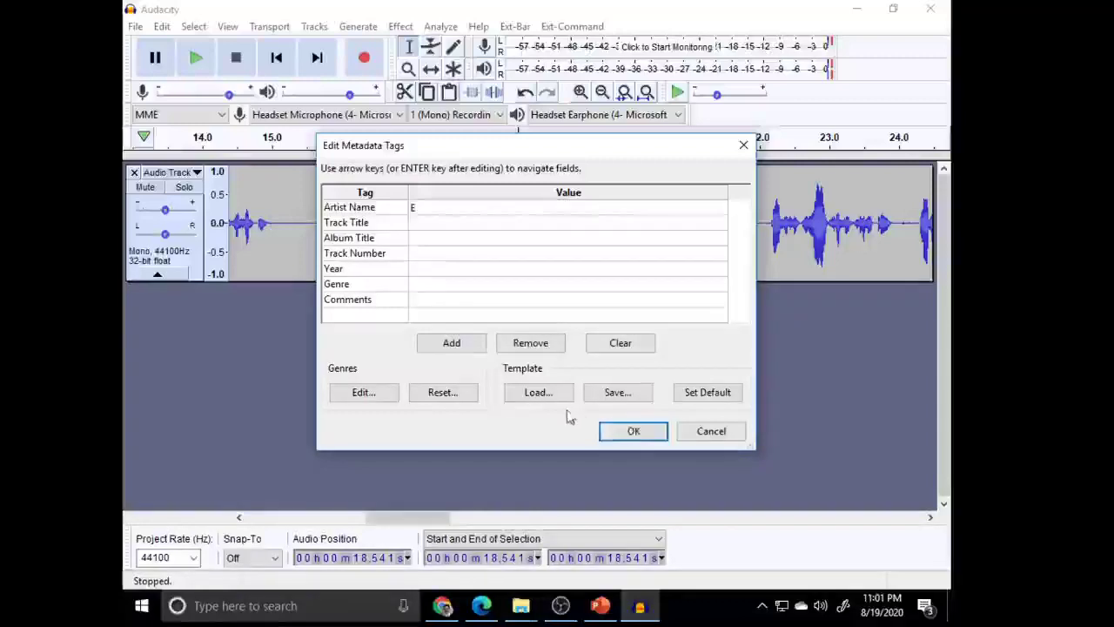
{"action": "left_click", "coordinate": [615, 439]}
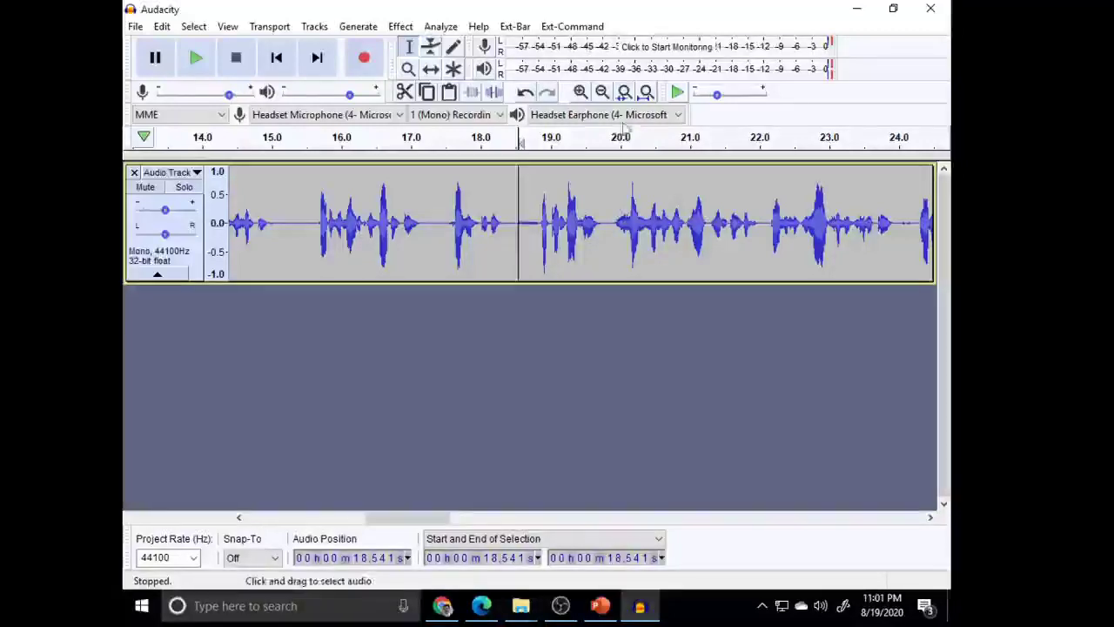
- Open the Audacity folder on the desktop and play the exported Three Questions.mp3 to check it
{"action": "left_click", "coordinate": [859, 9]}
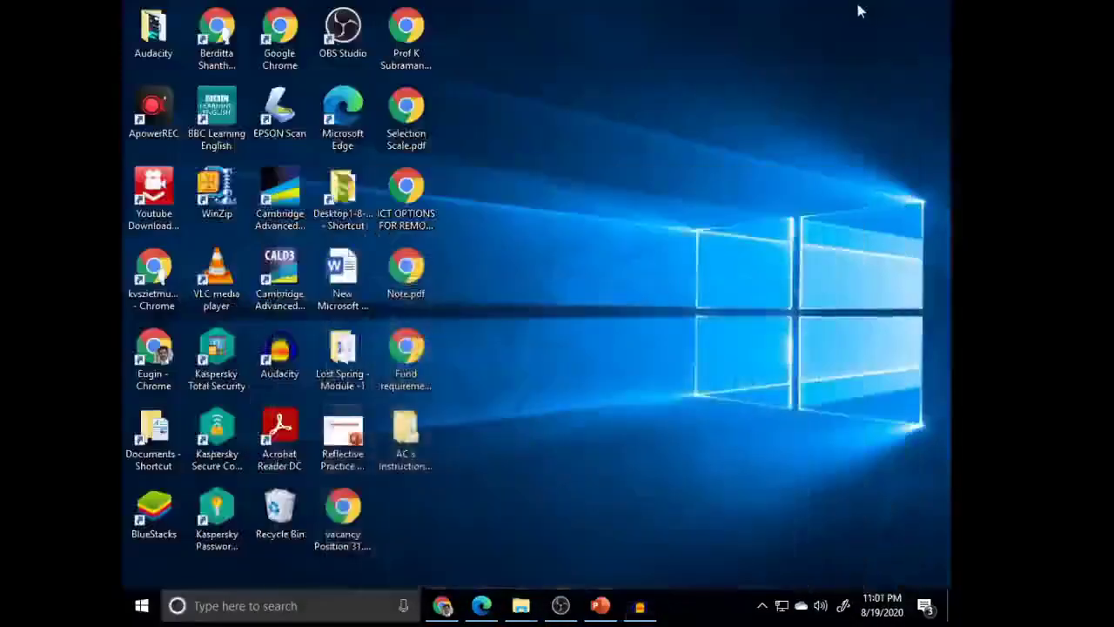
{"action": "double_click", "coordinate": [151, 39]}
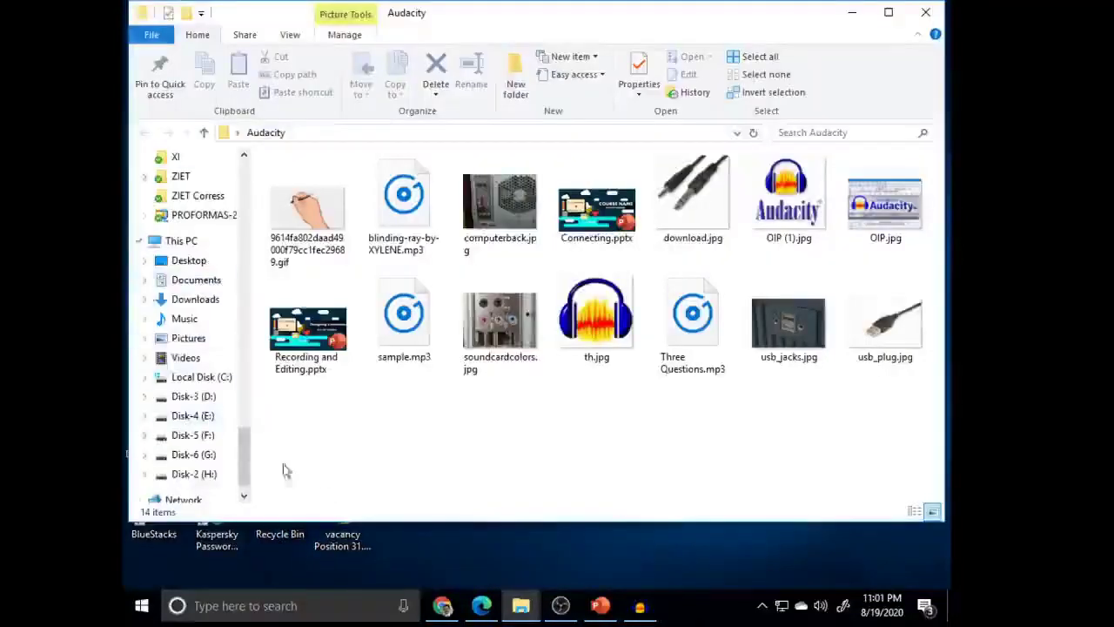
{"action": "double_click", "coordinate": [692, 335]}
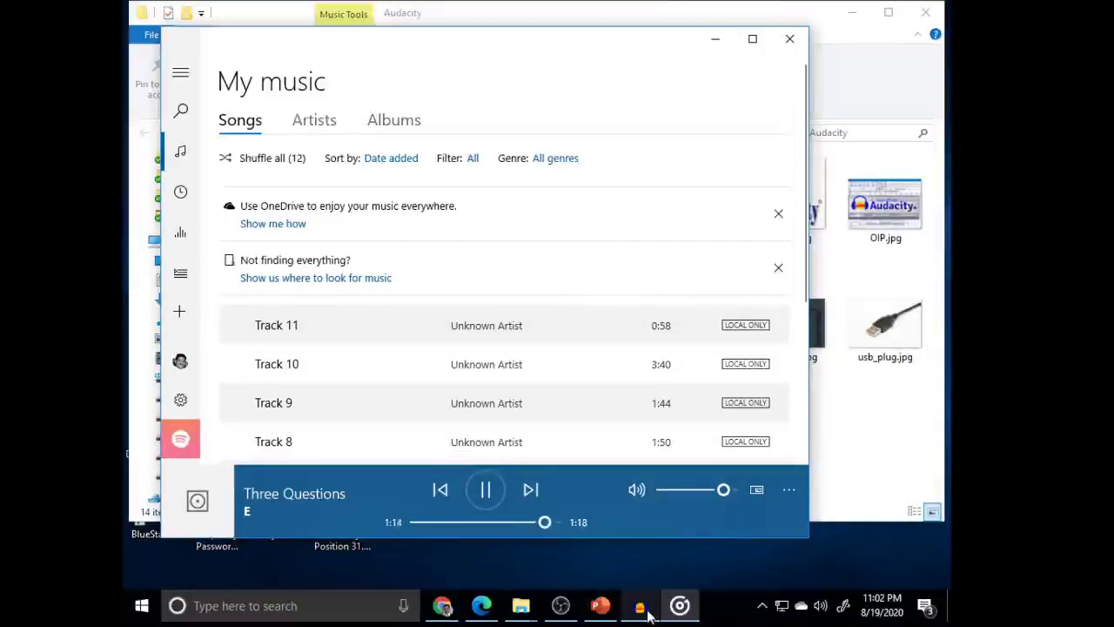
- Switch back to Audacity and import the music file blinding-ray-by-XYLENE.mp3 as a new track
{"action": "mouse_move", "coordinate": [645, 615]}
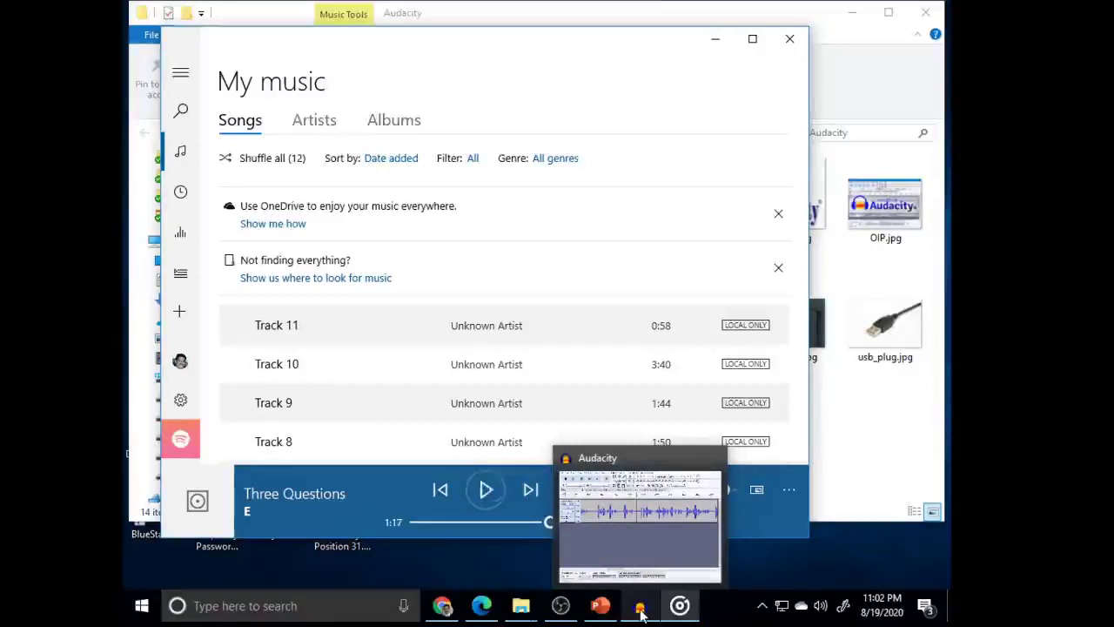
{"action": "left_click", "coordinate": [641, 612]}
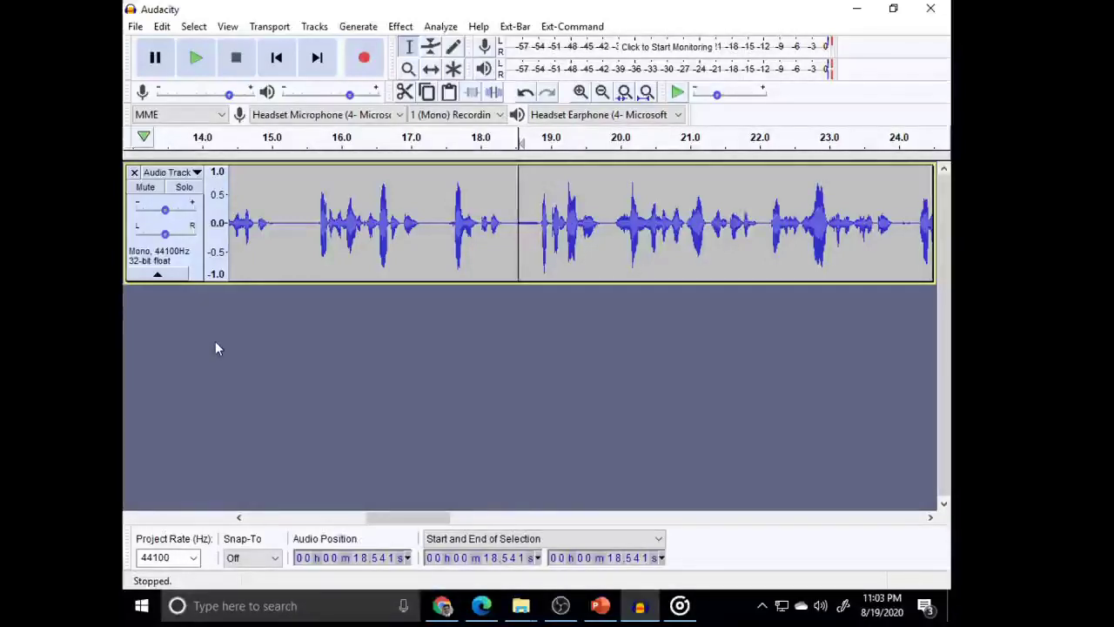
{"action": "left_click", "coordinate": [136, 28]}
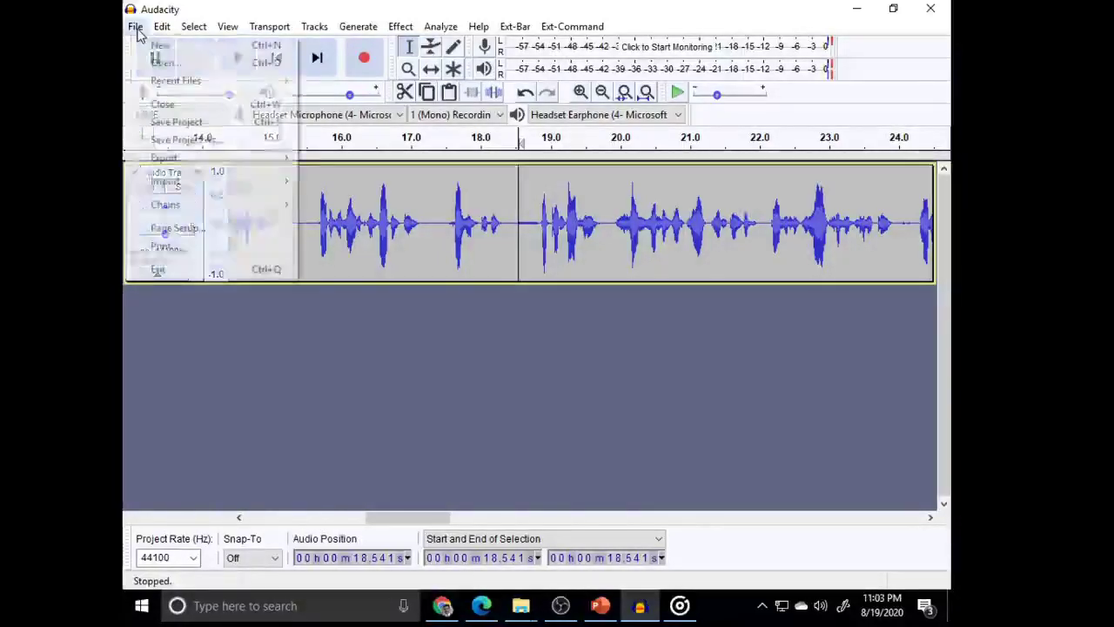
{"action": "mouse_move", "coordinate": [164, 183]}
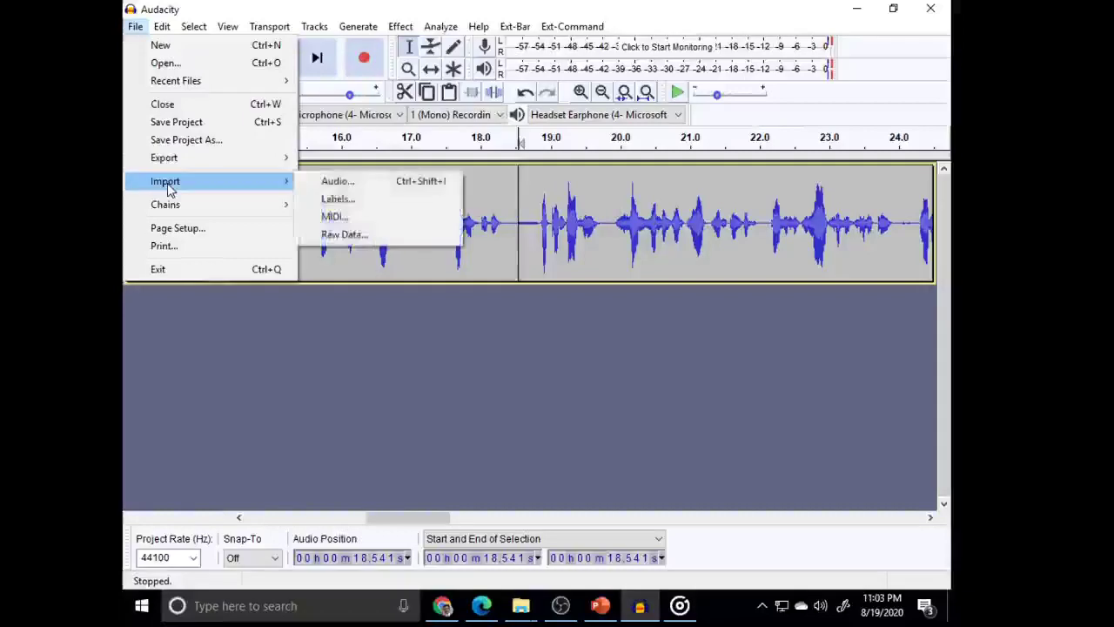
{"action": "left_click", "coordinate": [324, 184]}
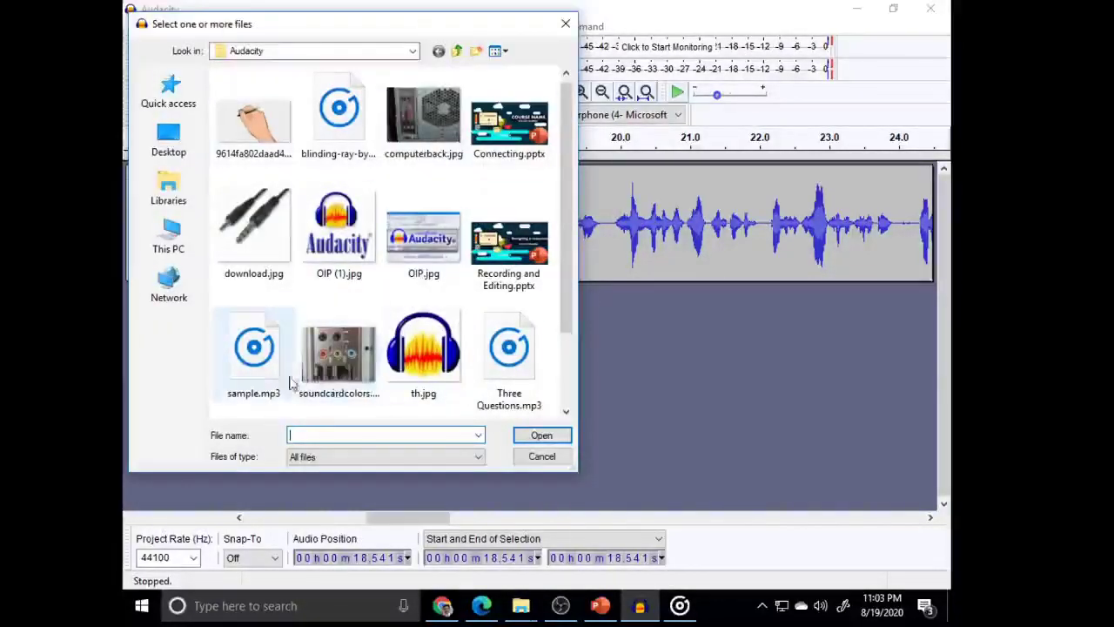
{"action": "left_click", "coordinate": [340, 116]}
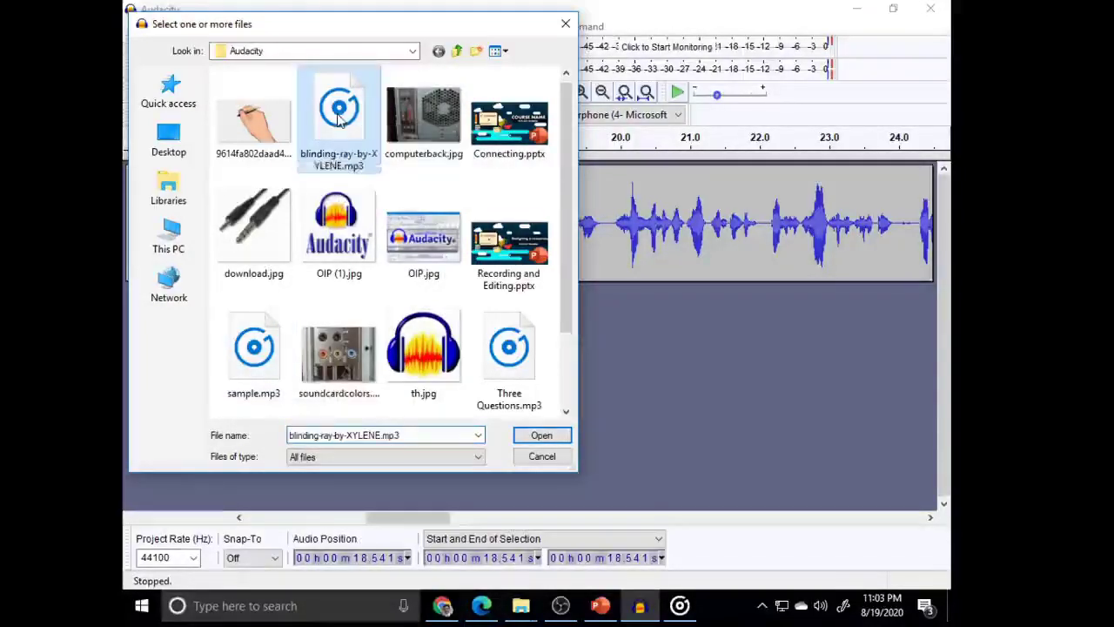
{"action": "left_click", "coordinate": [541, 434]}
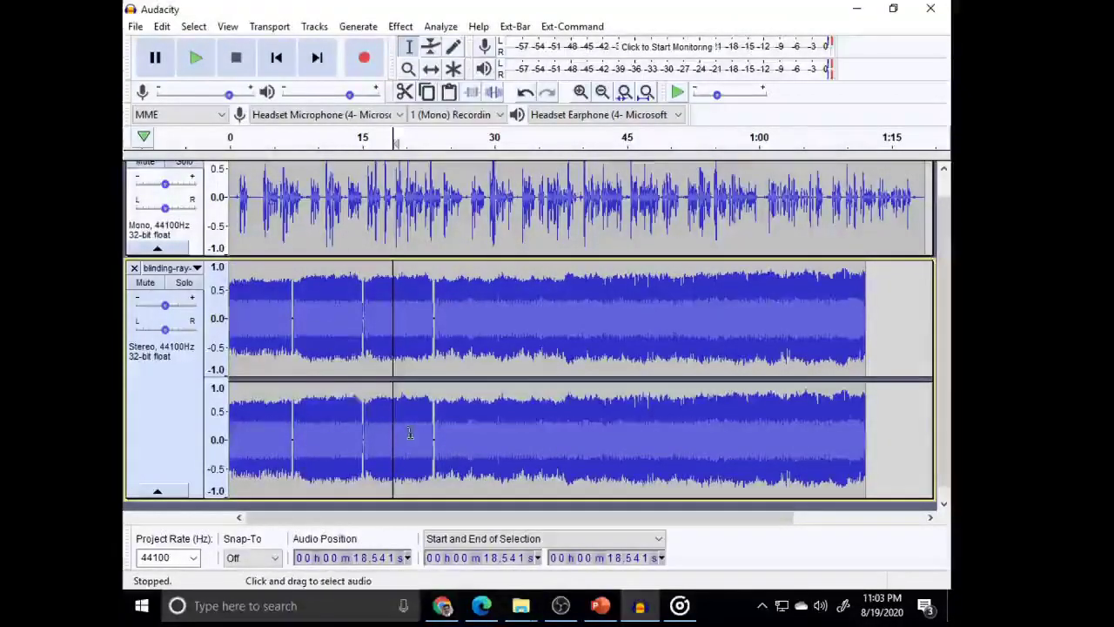
- Solo the voice track, and switch the solo over to the imported blinding-ray music track
{"action": "scroll", "coordinate": [917, 350], "scroll_direction": "up", "scroll_amount": 1}
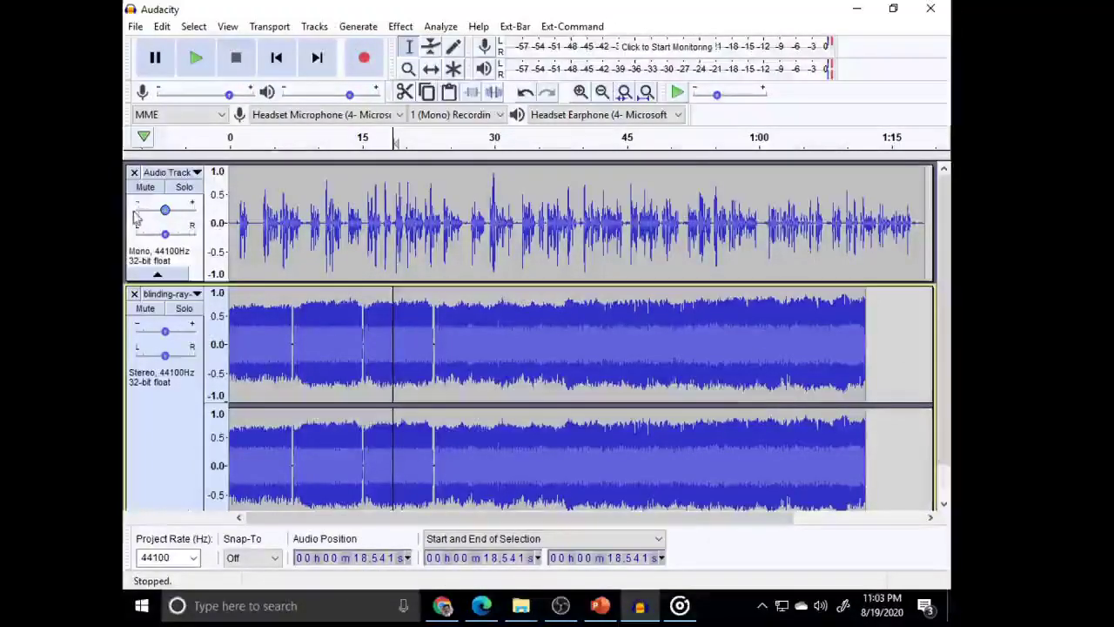
{"action": "left_click", "coordinate": [184, 188]}
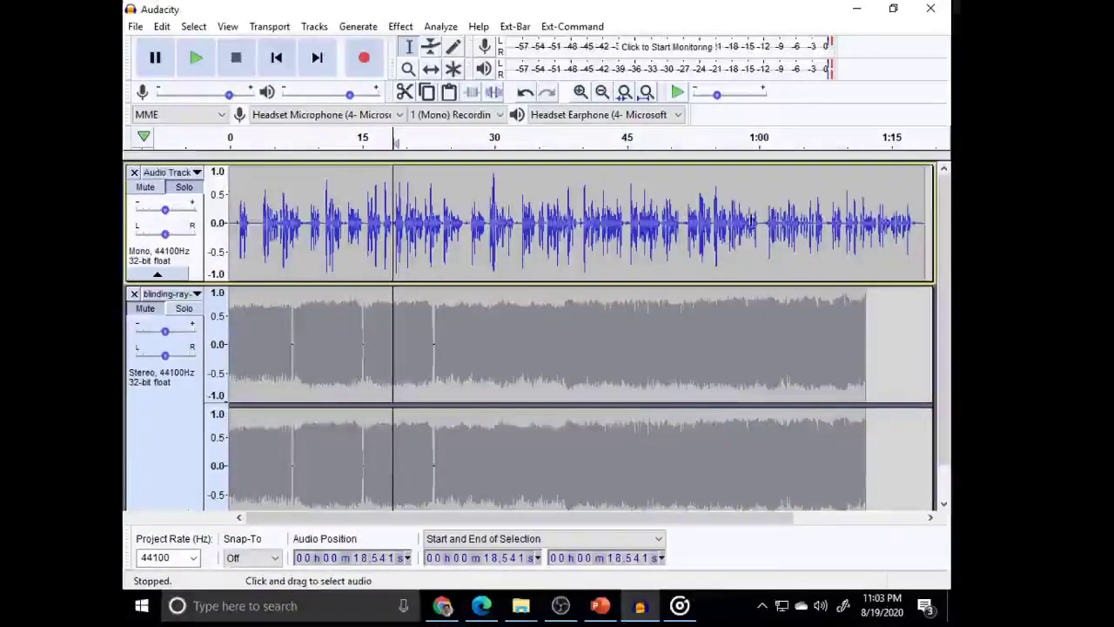
{"action": "left_click", "coordinate": [184, 309]}
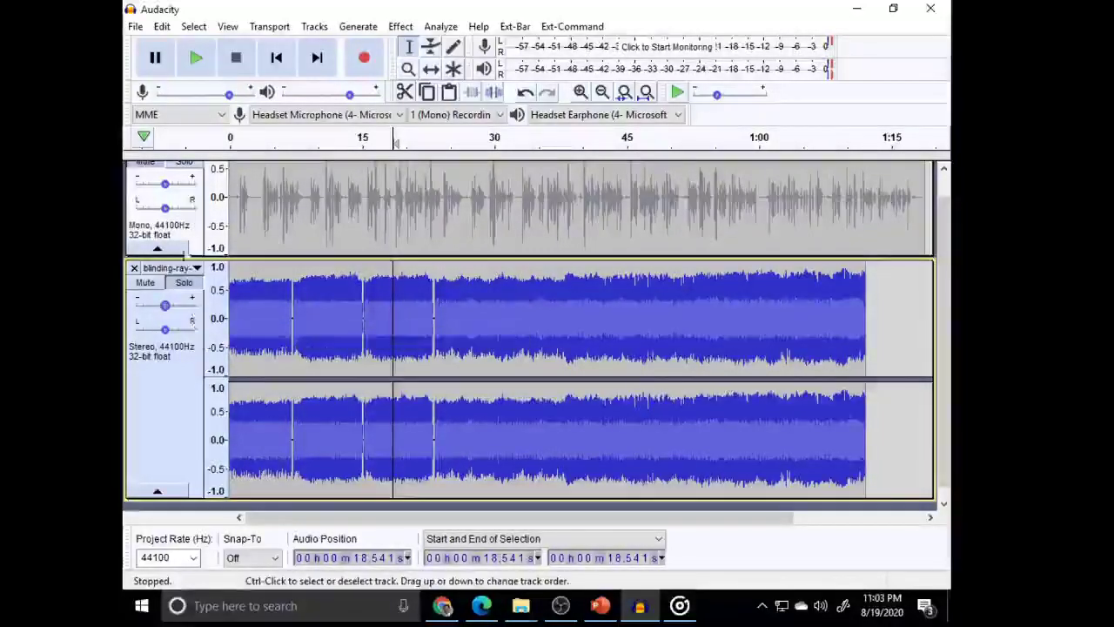
- Switch the solo between the two tracks, clear it, and play the voice and music together from the 18.541 s cursor position
{"action": "left_click", "coordinate": [184, 163]}
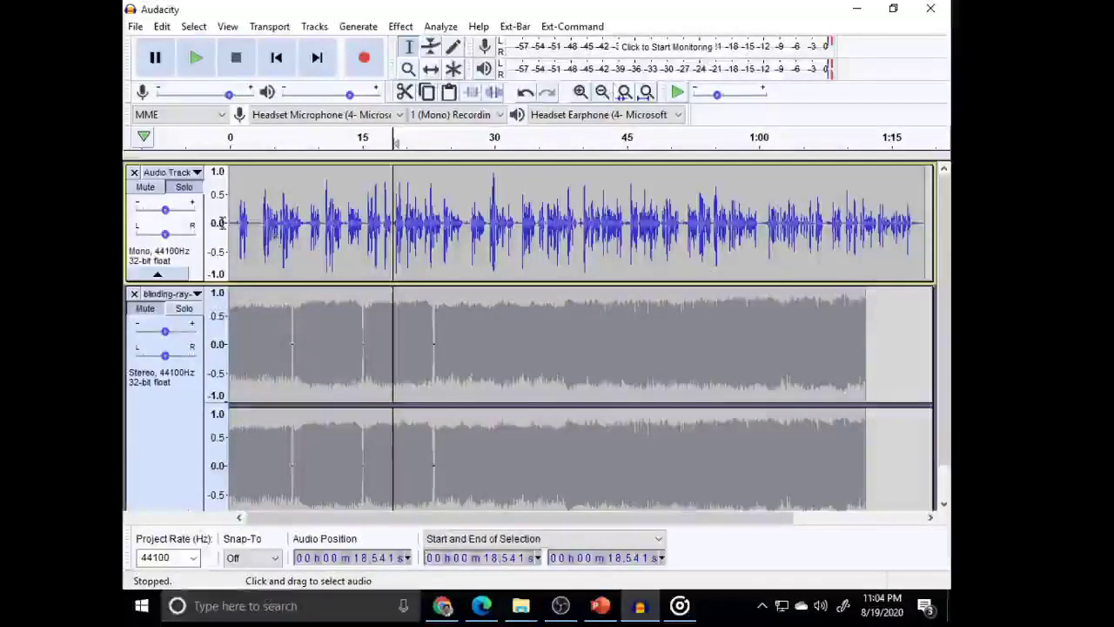
{"action": "left_click", "coordinate": [188, 311]}
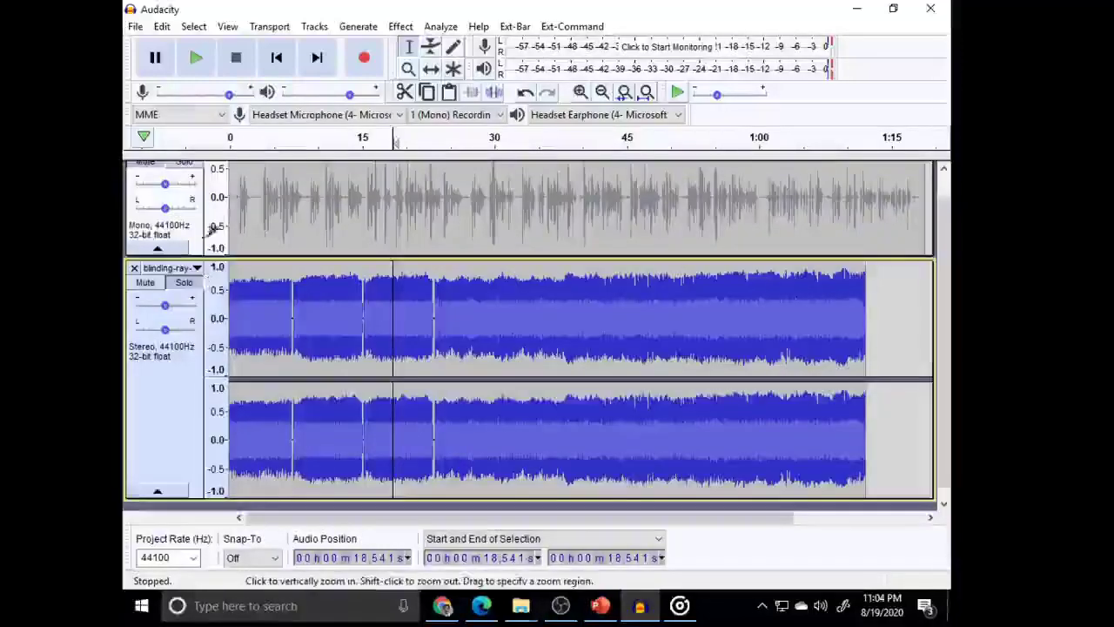
{"action": "left_click", "coordinate": [183, 308]}
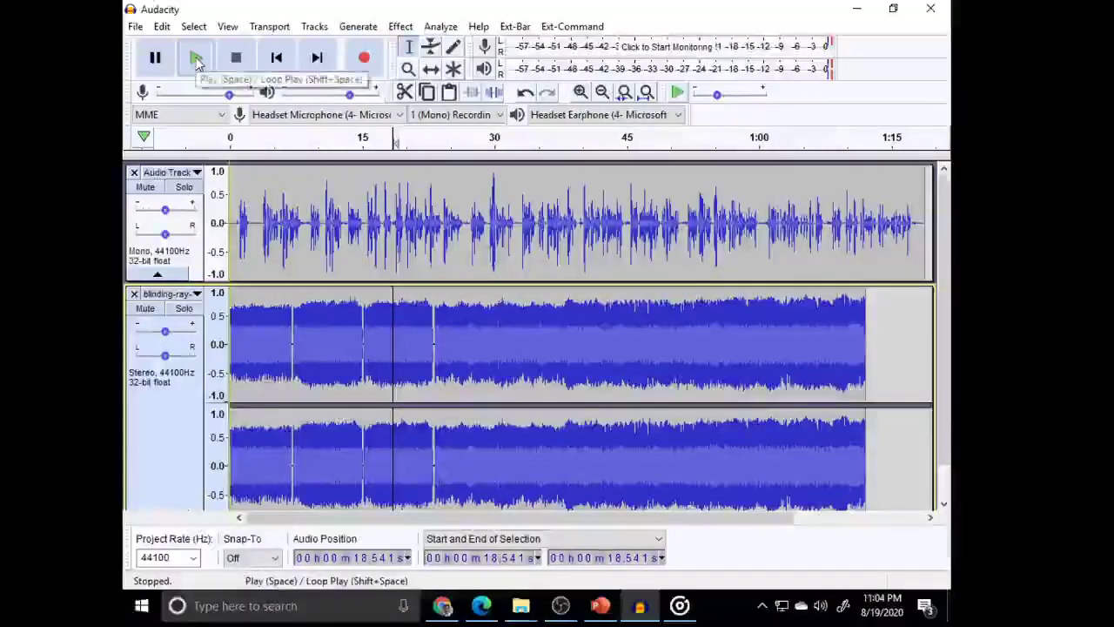
{"action": "left_click", "coordinate": [196, 58]}
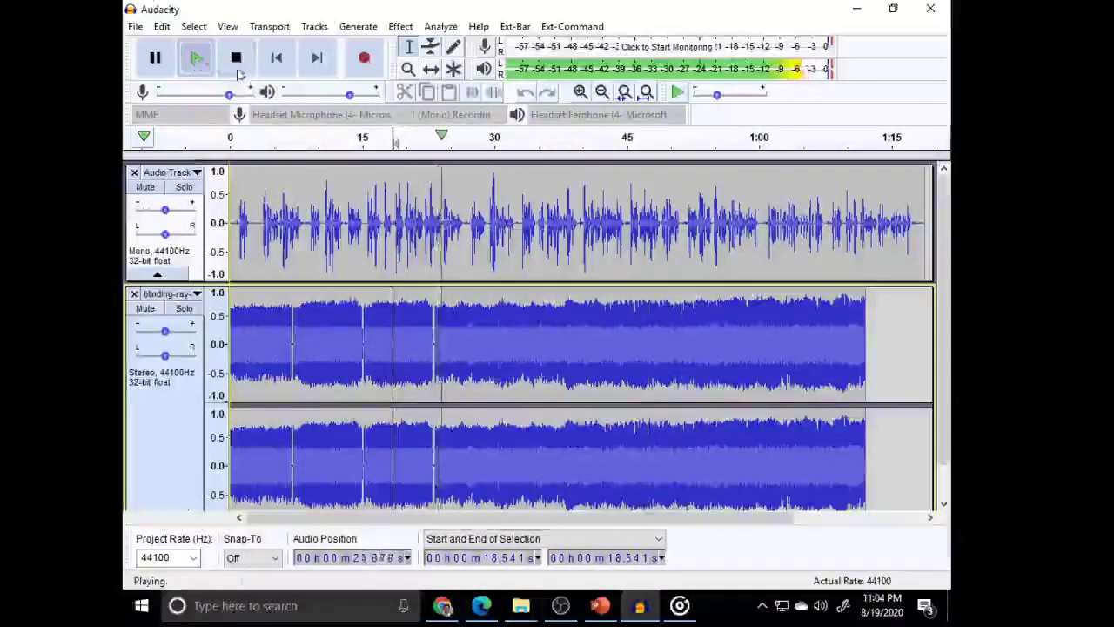
{"action": "left_click", "coordinate": [236, 59]}
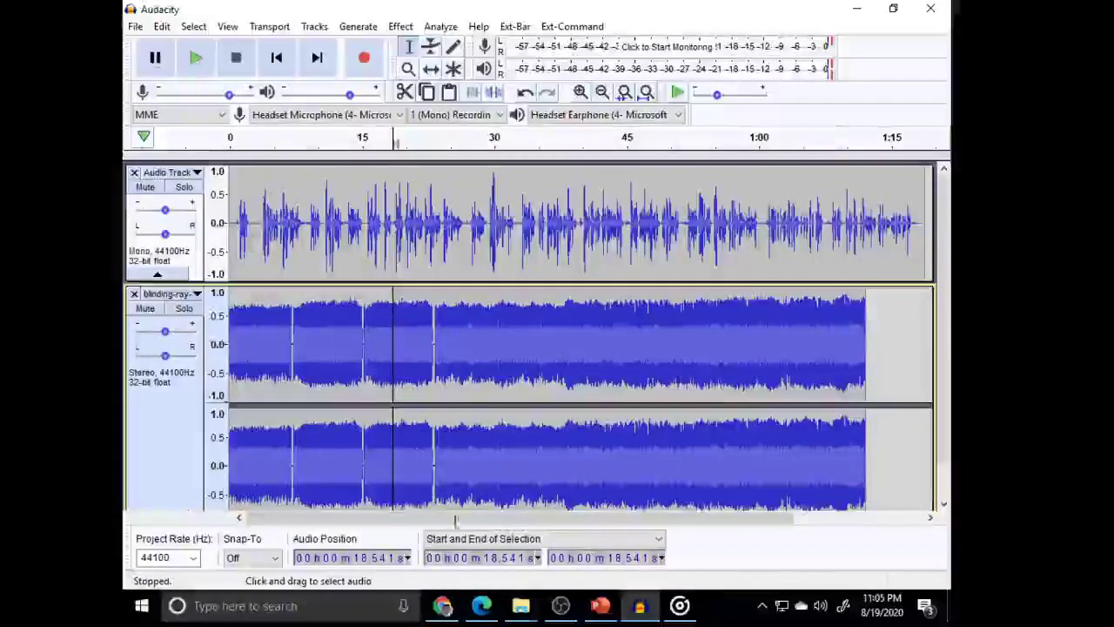
- Switch to the PowerPoint presentation and show slide 5, "Adding background music to narration", as a slide show
{"action": "left_click", "coordinate": [597, 612]}
{"action": "left_click", "coordinate": [213, 355]}
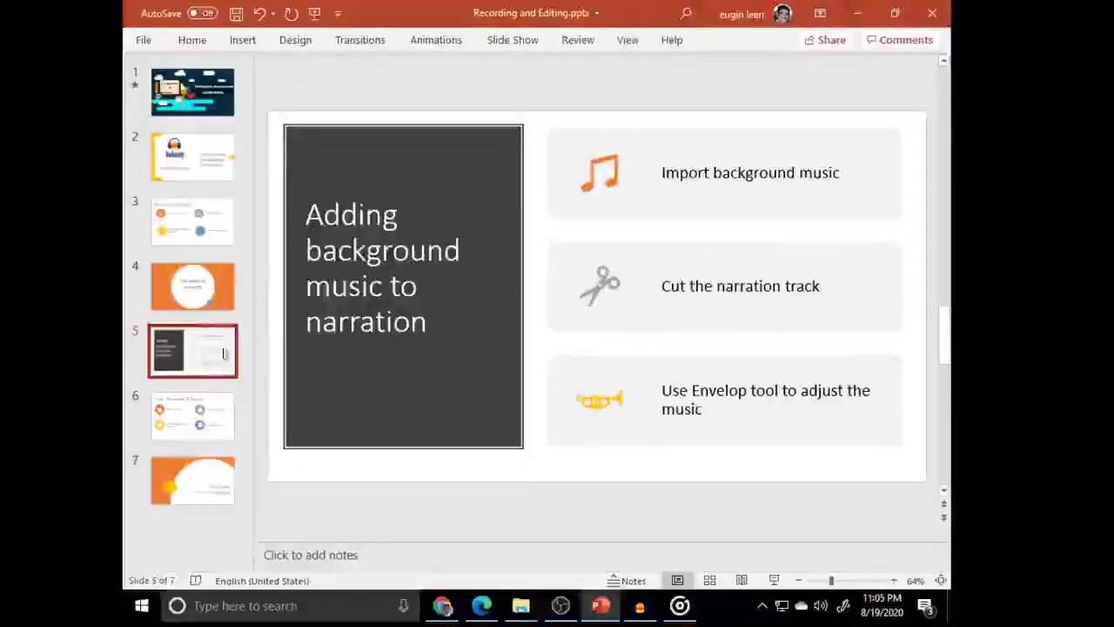
{"action": "left_click", "coordinate": [774, 579]}
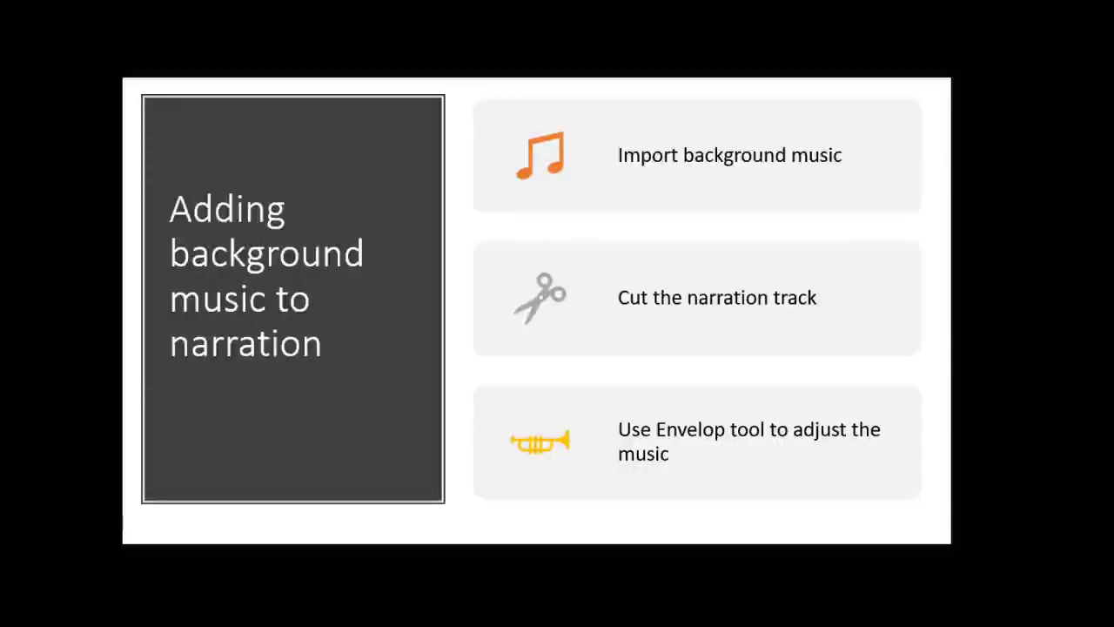
{"action": "key", "text": "Escape"}
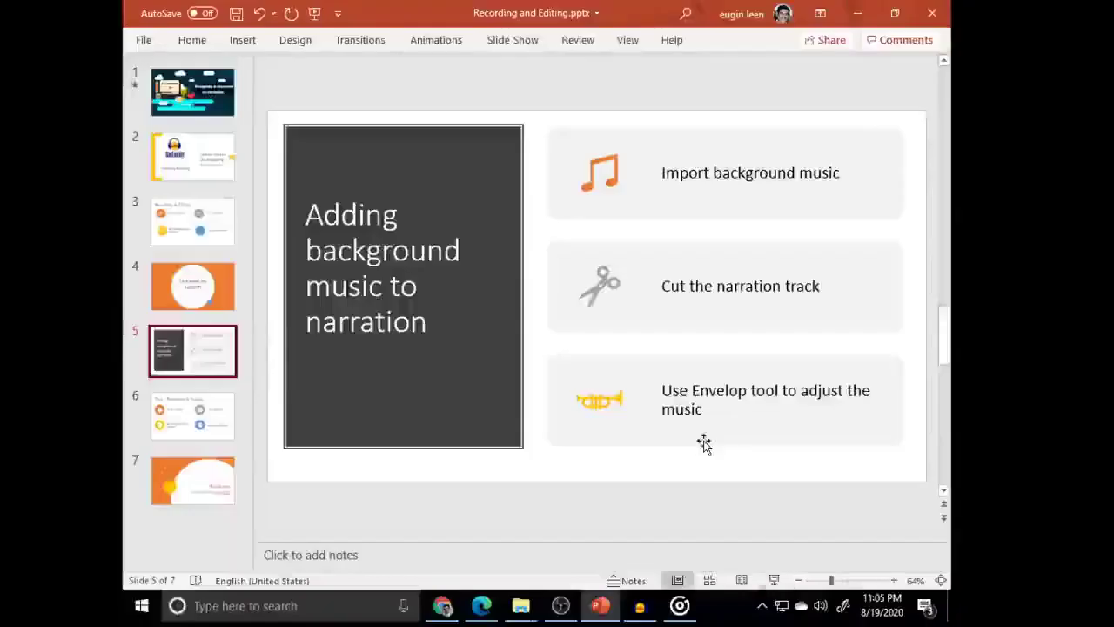
- Switch back to Audacity and leave only the voice track soloed
{"action": "left_click", "coordinate": [642, 608]}
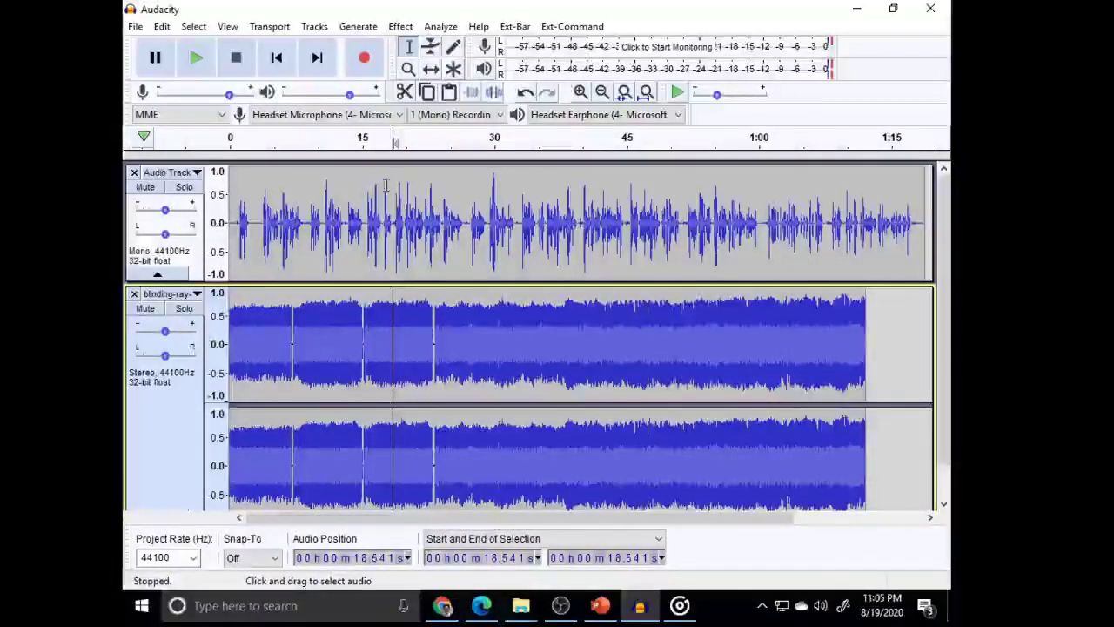
{"action": "left_click", "coordinate": [185, 314]}
{"action": "scroll", "coordinate": [183, 201], "scroll_direction": "up", "scroll_amount": 1}
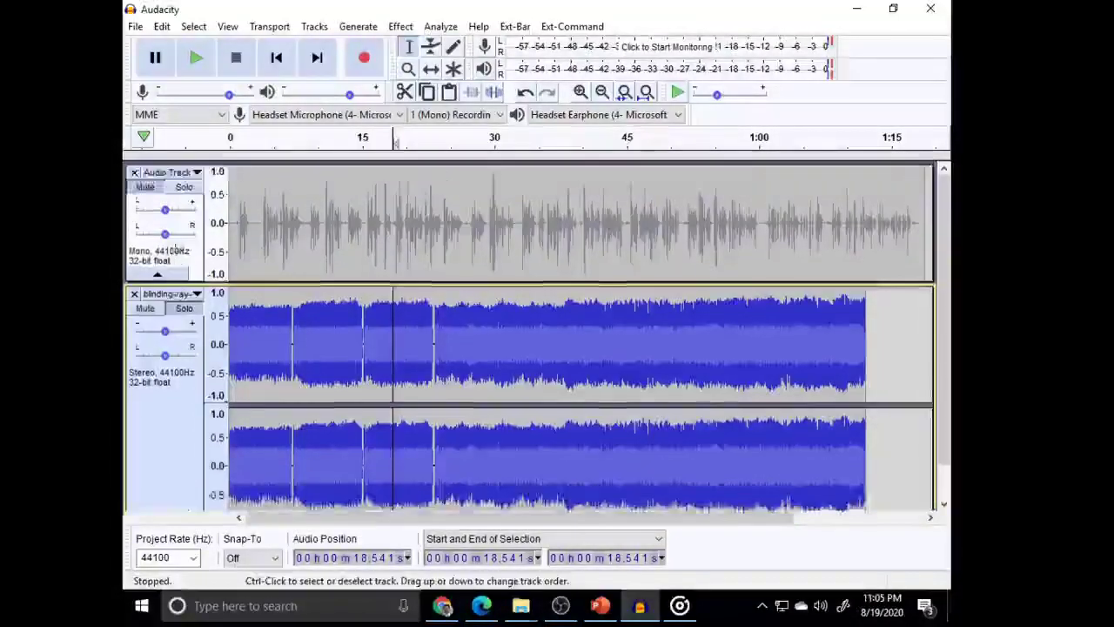
{"action": "left_click", "coordinate": [185, 187]}
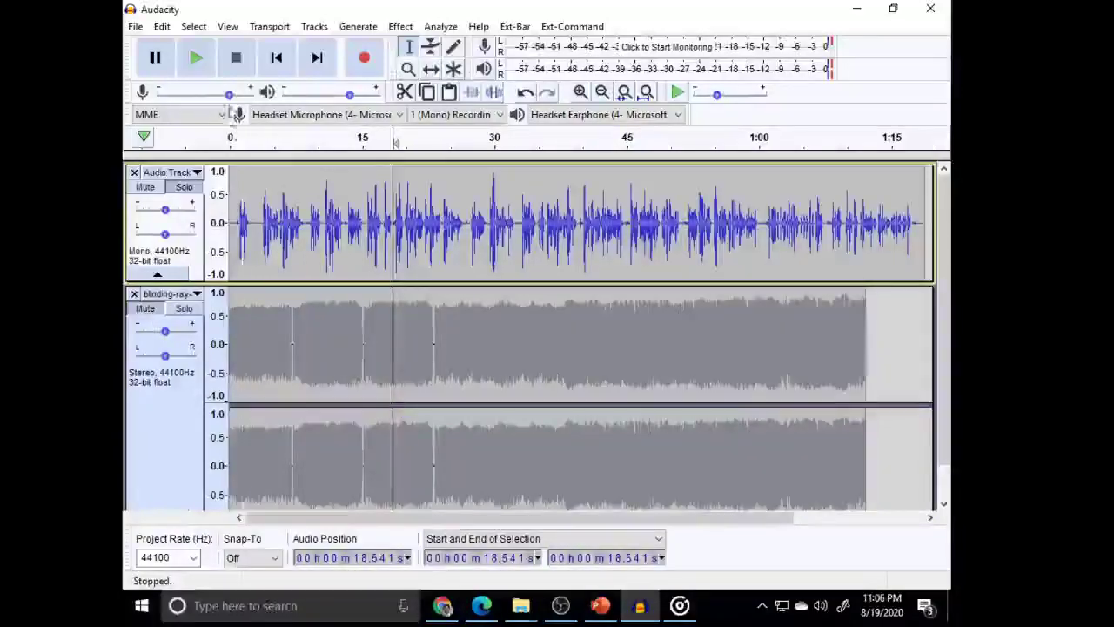
- Play the voice track from the start, and again from 3.668 s, to locate the pauses between its sections
{"action": "key", "text": "Home"}
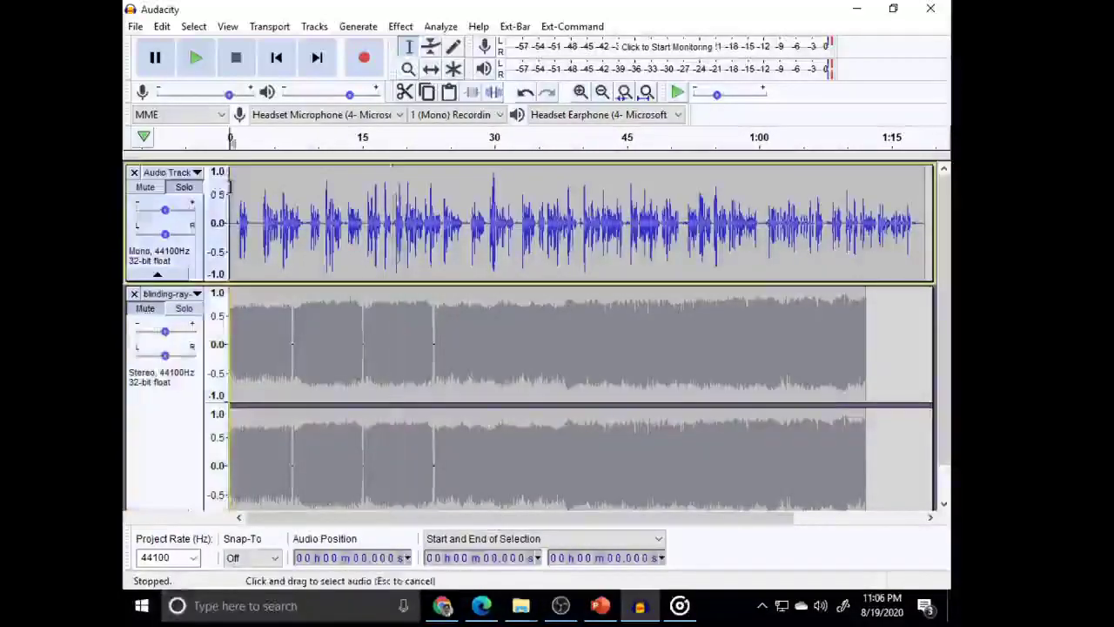
{"action": "left_click", "coordinate": [199, 58]}
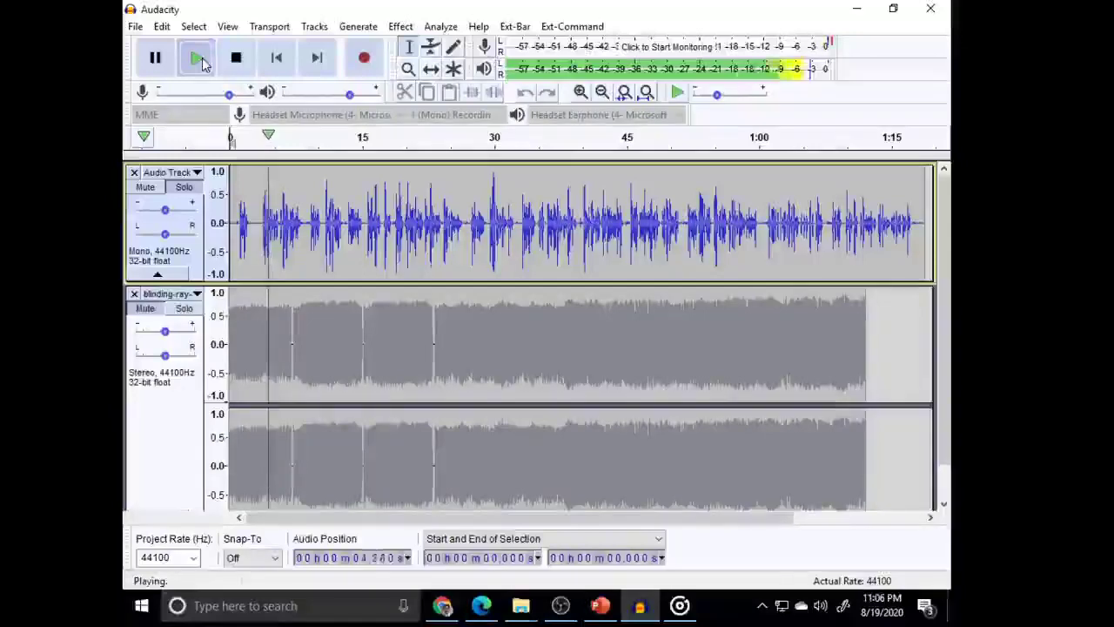
{"action": "left_click", "coordinate": [235, 58]}
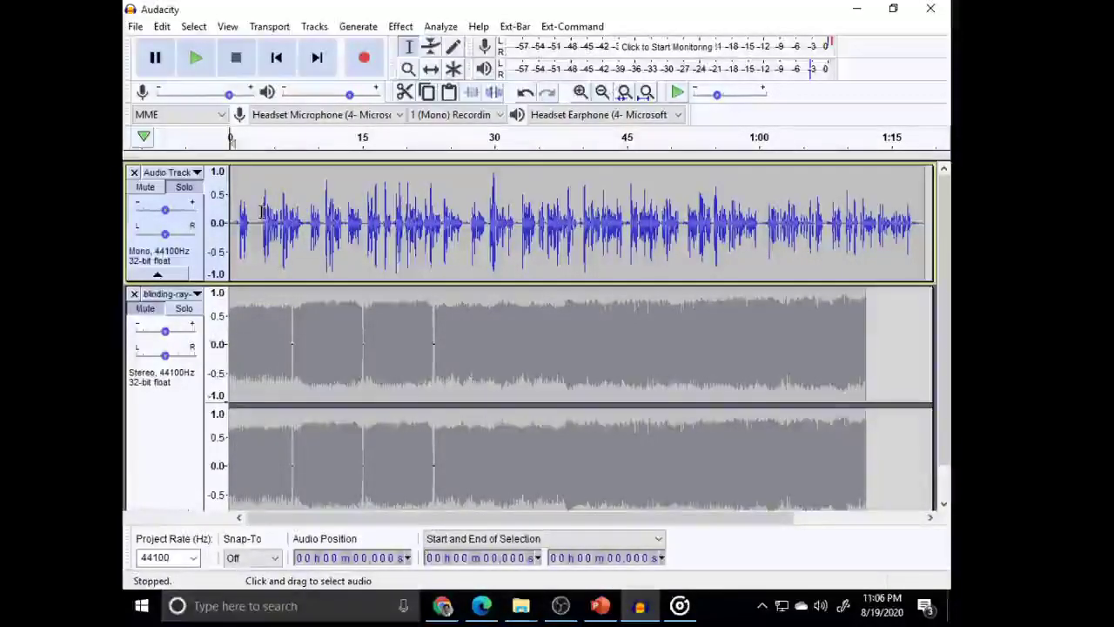
{"action": "left_click", "coordinate": [262, 224]}
{"action": "left_click", "coordinate": [199, 65]}
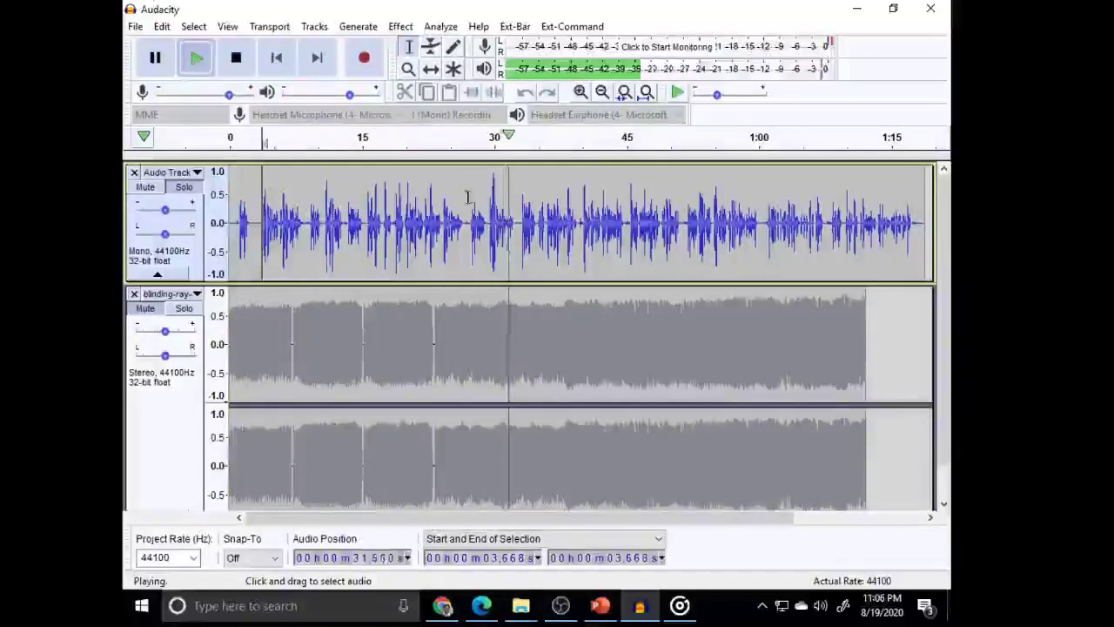
{"action": "key", "text": "space"}
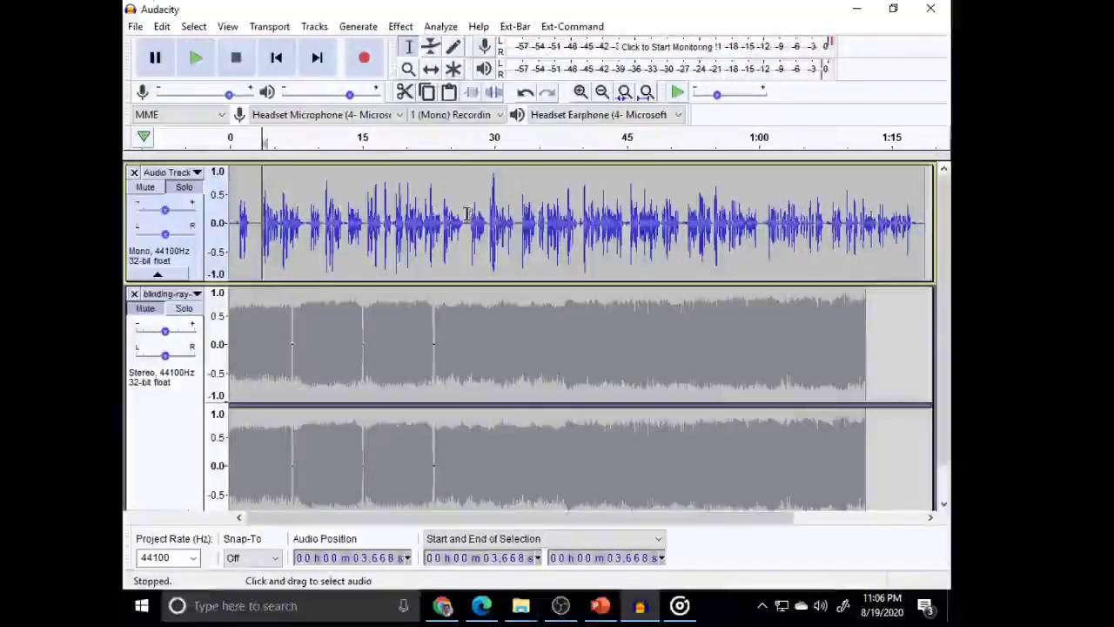
- Split the voice track at 0.917 s, just before the first spoken words
{"action": "left_click", "coordinate": [469, 217]}
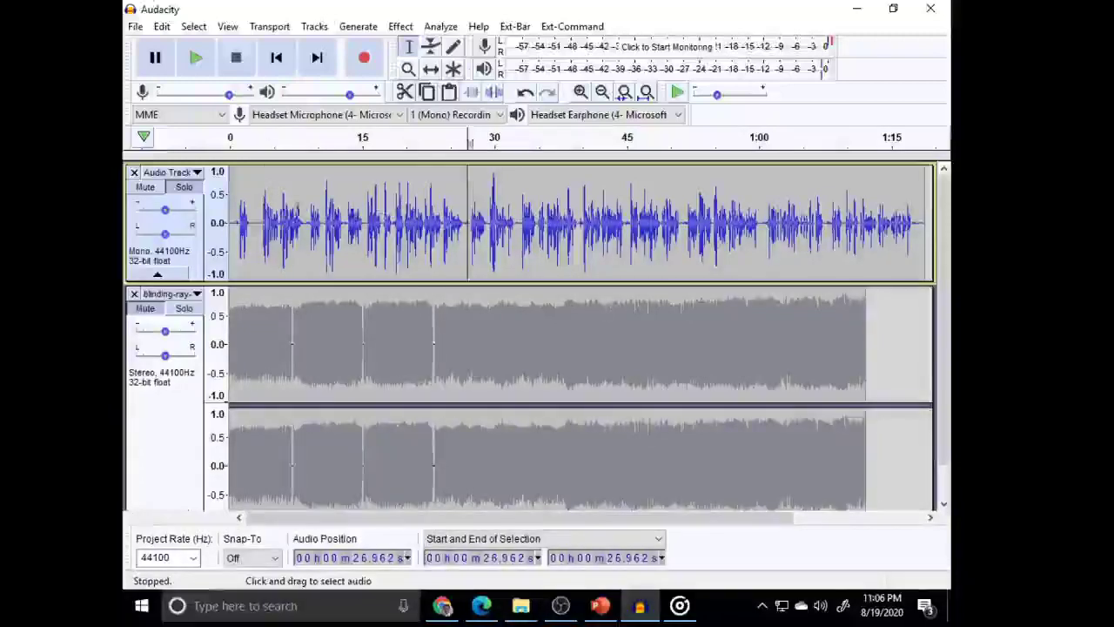
{"action": "left_click", "coordinate": [253, 222]}
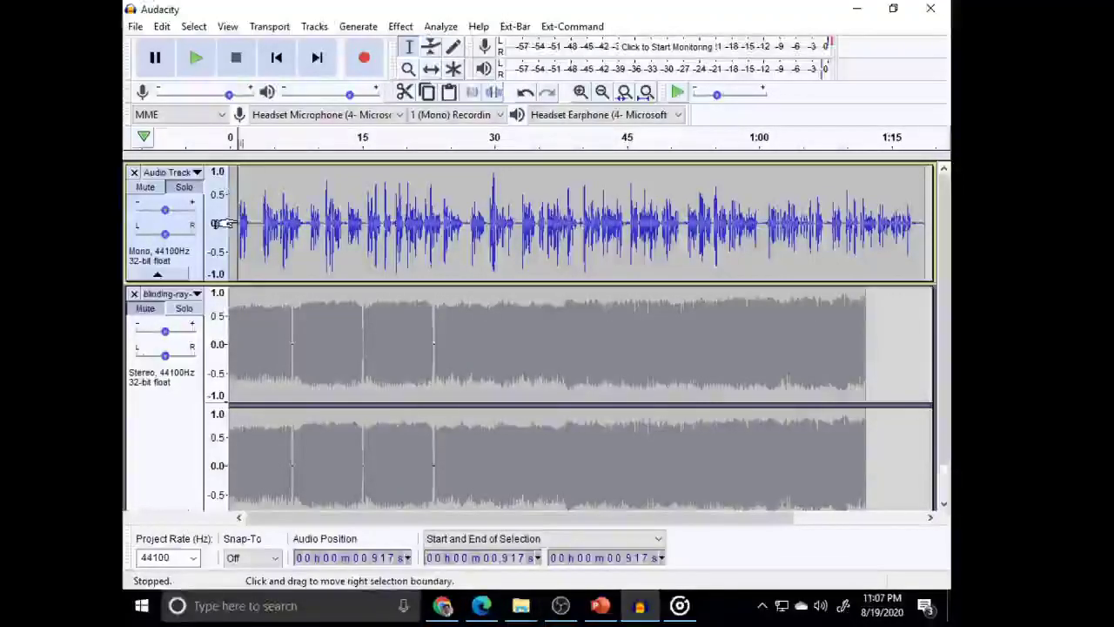
{"action": "left_click", "coordinate": [238, 183]}
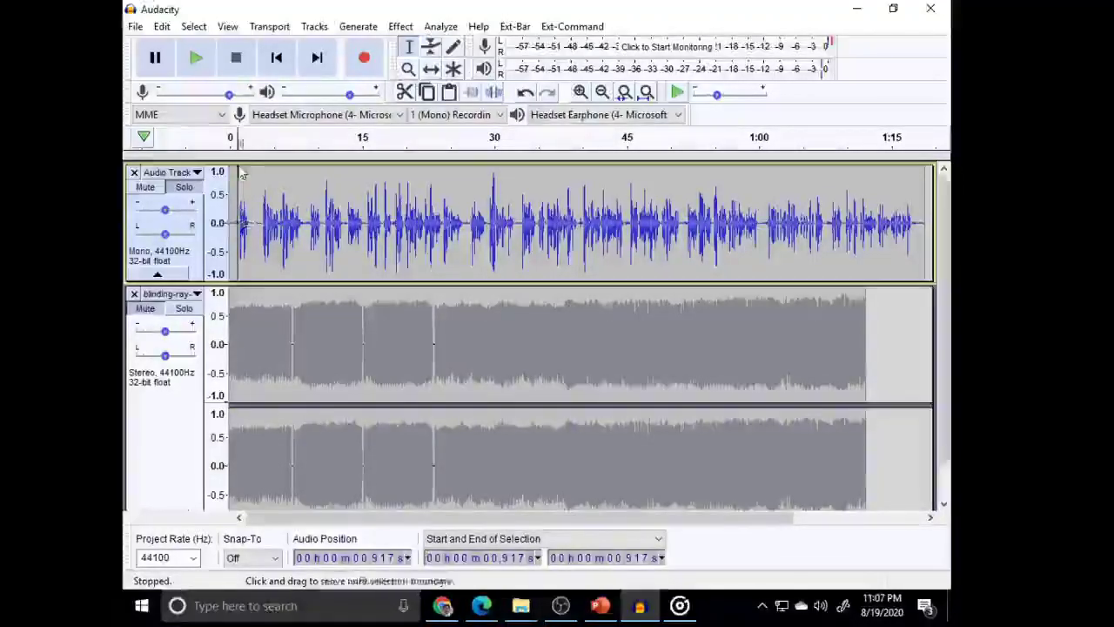
{"action": "left_click", "coordinate": [161, 29]}
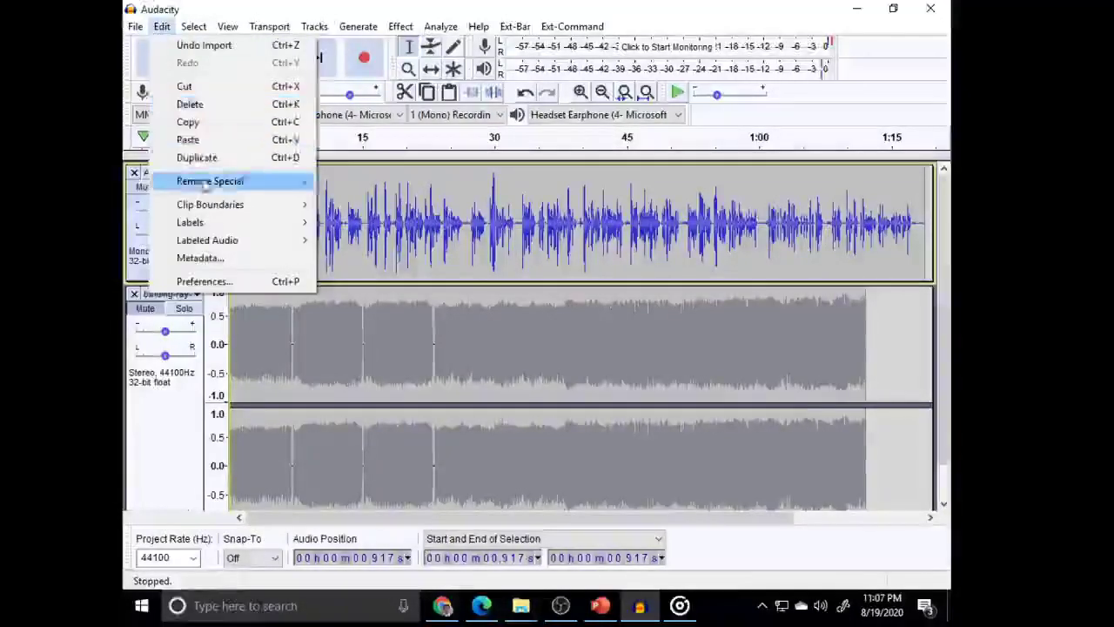
{"action": "mouse_move", "coordinate": [207, 206]}
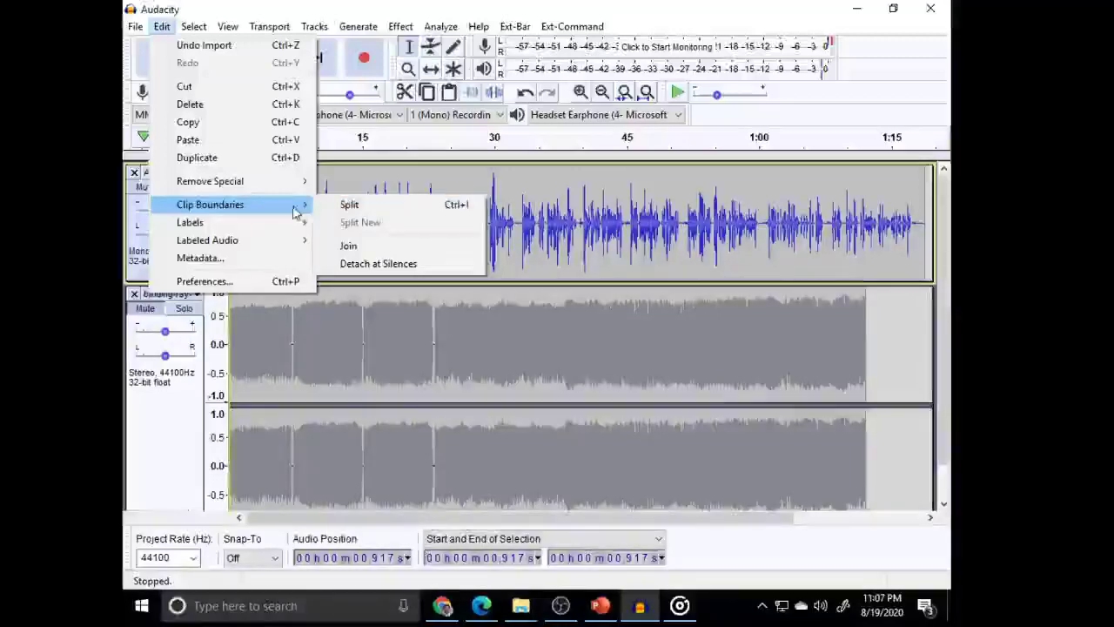
{"action": "left_click", "coordinate": [346, 206]}
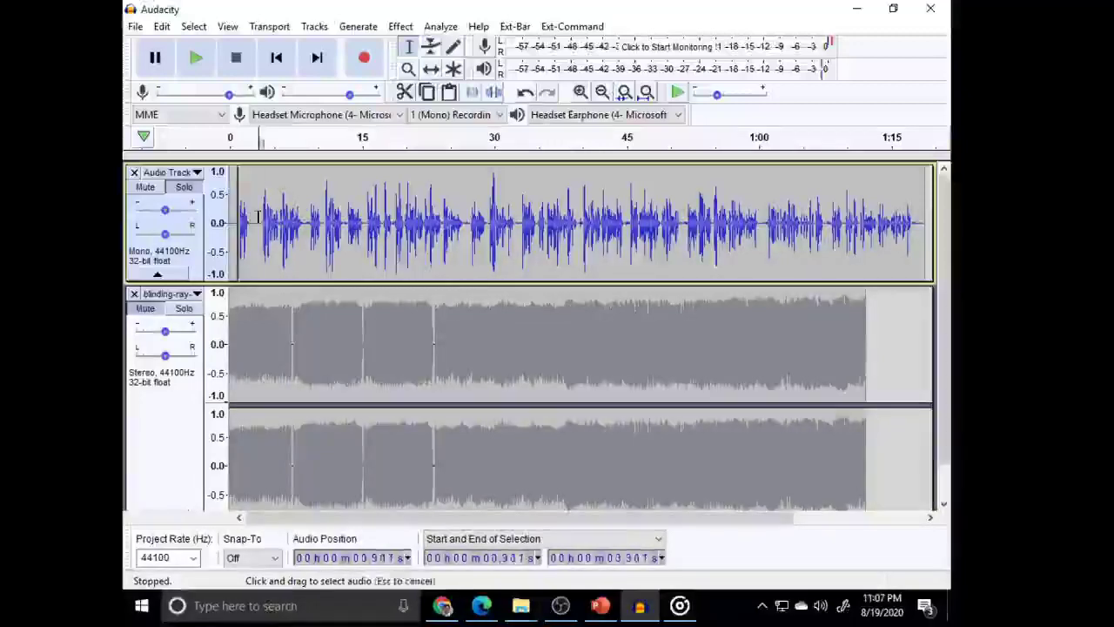
- Split the voice track at 3.301 s, in the pause after the first spoken words
{"action": "left_click", "coordinate": [257, 217]}
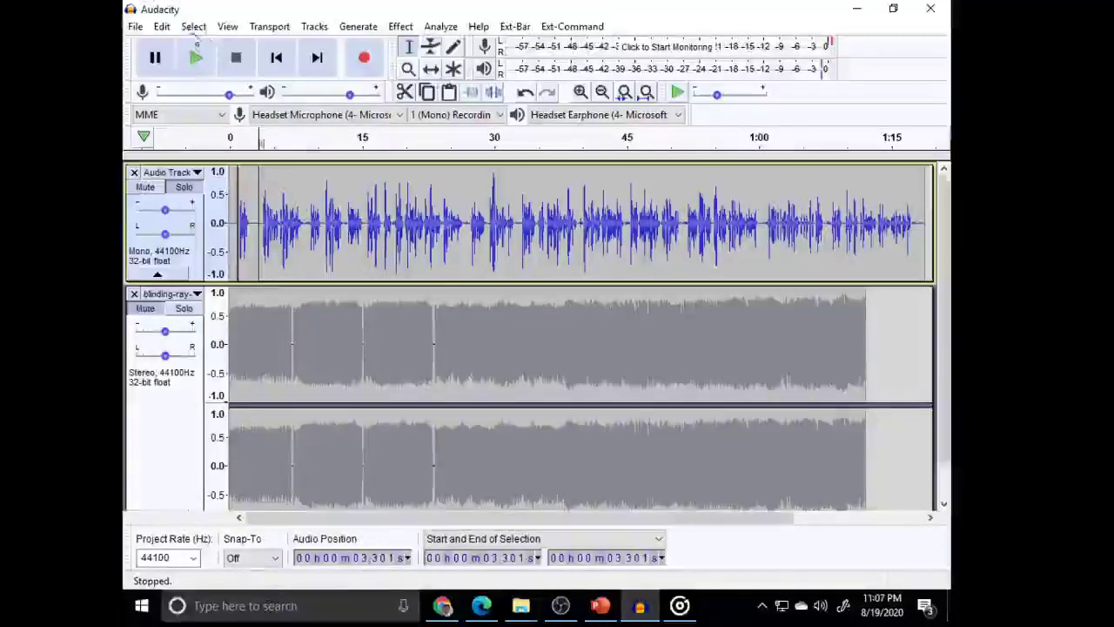
{"action": "left_click", "coordinate": [161, 27]}
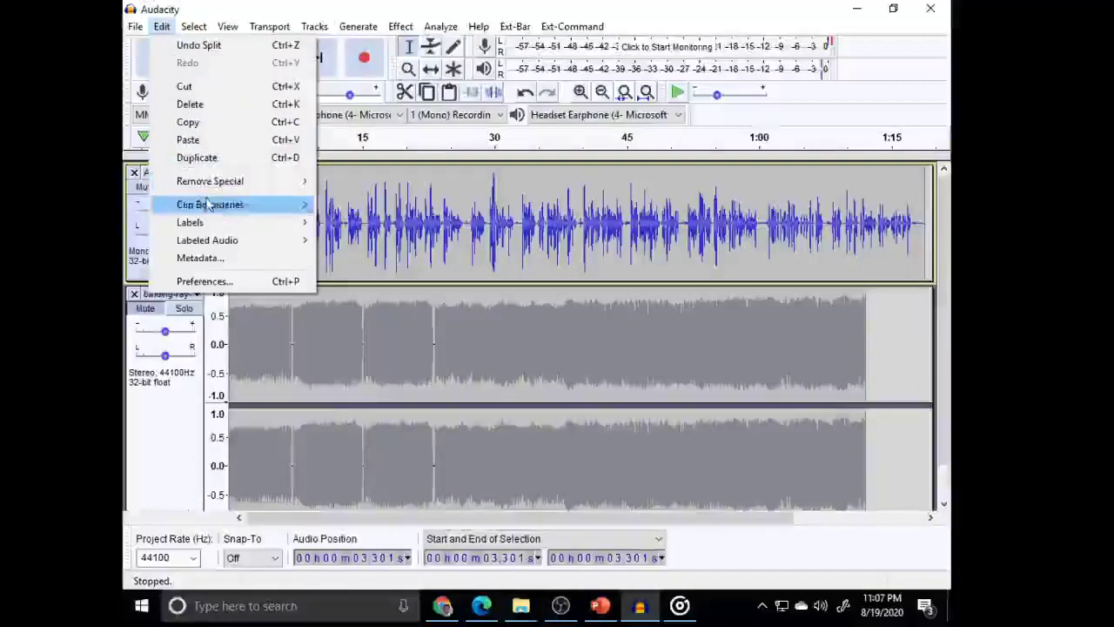
{"action": "mouse_move", "coordinate": [209, 204]}
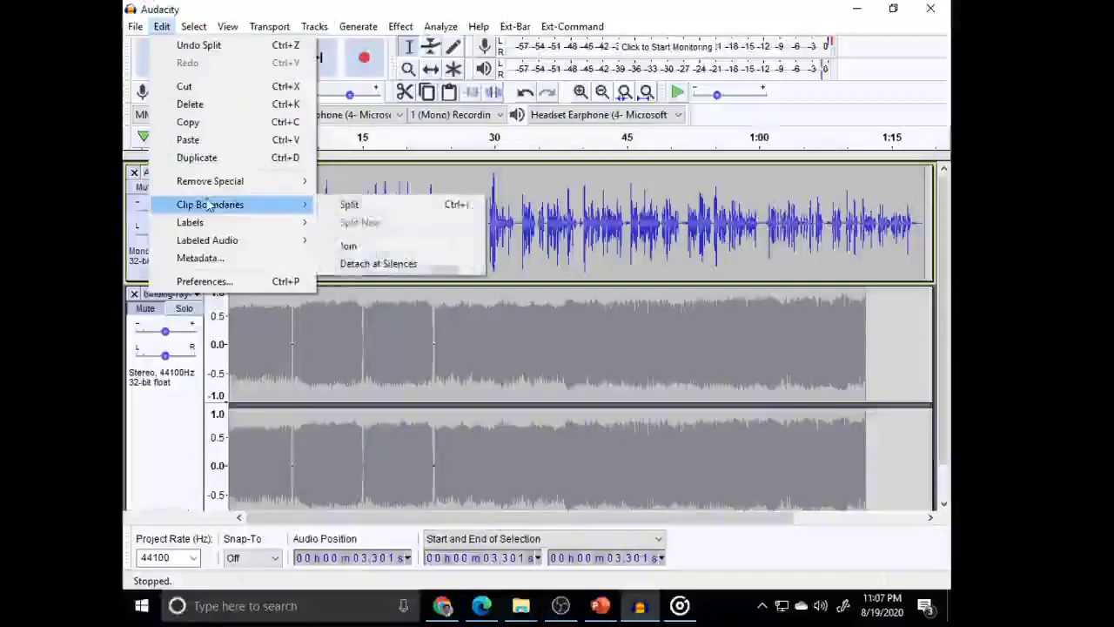
{"action": "left_click", "coordinate": [347, 203]}
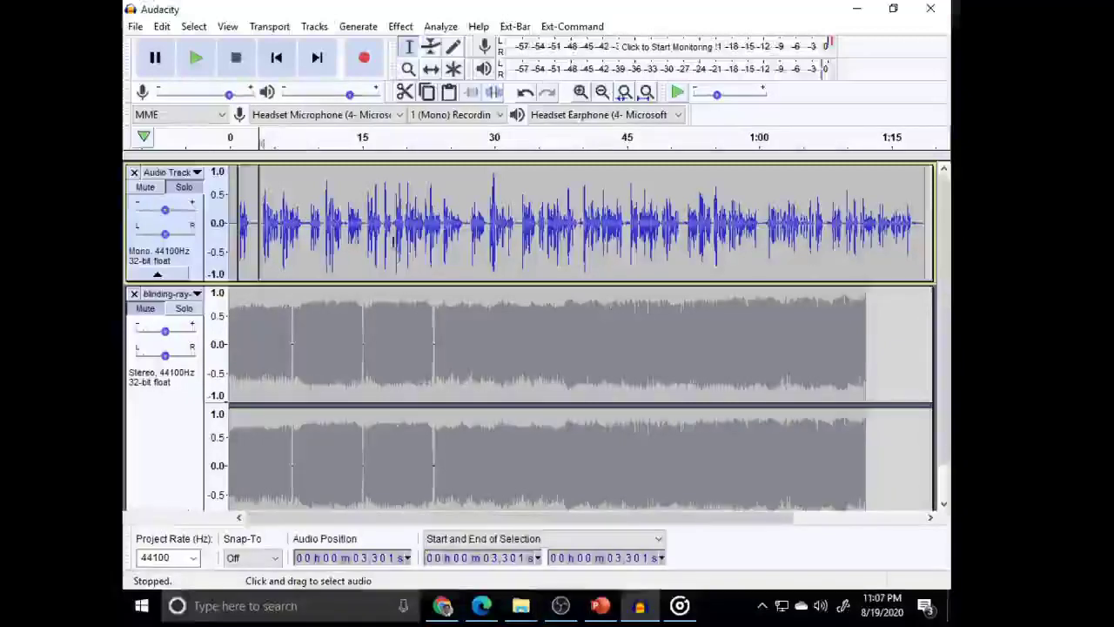
- Split the voice track at 26.870 s, in the pause before the third spoken section
{"action": "left_click", "coordinate": [467, 223]}
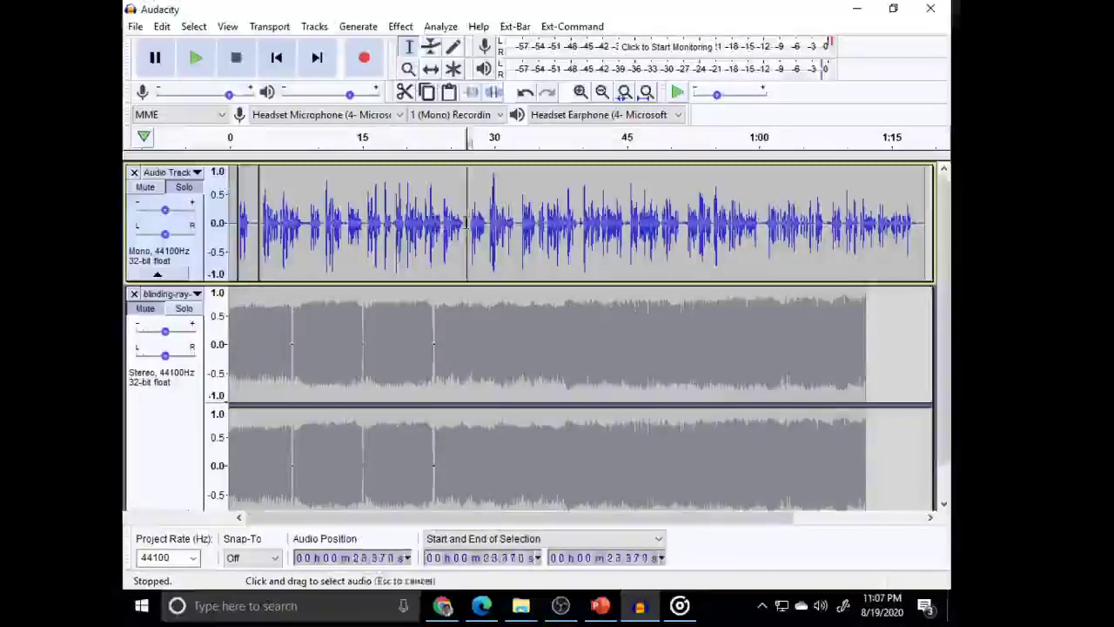
{"action": "left_click", "coordinate": [162, 26]}
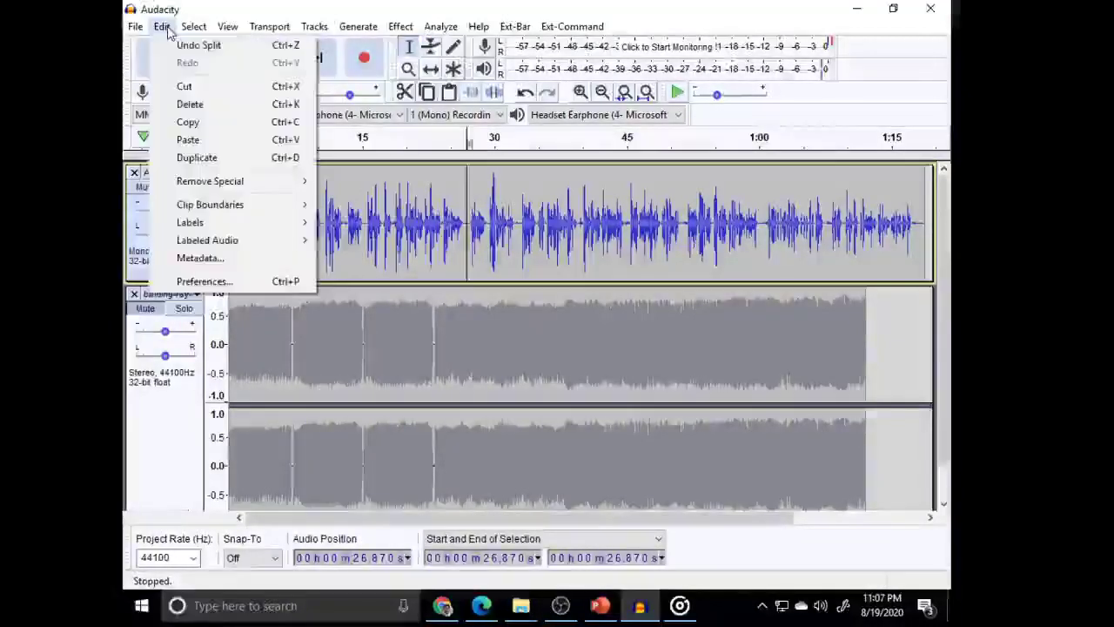
{"action": "mouse_move", "coordinate": [207, 209]}
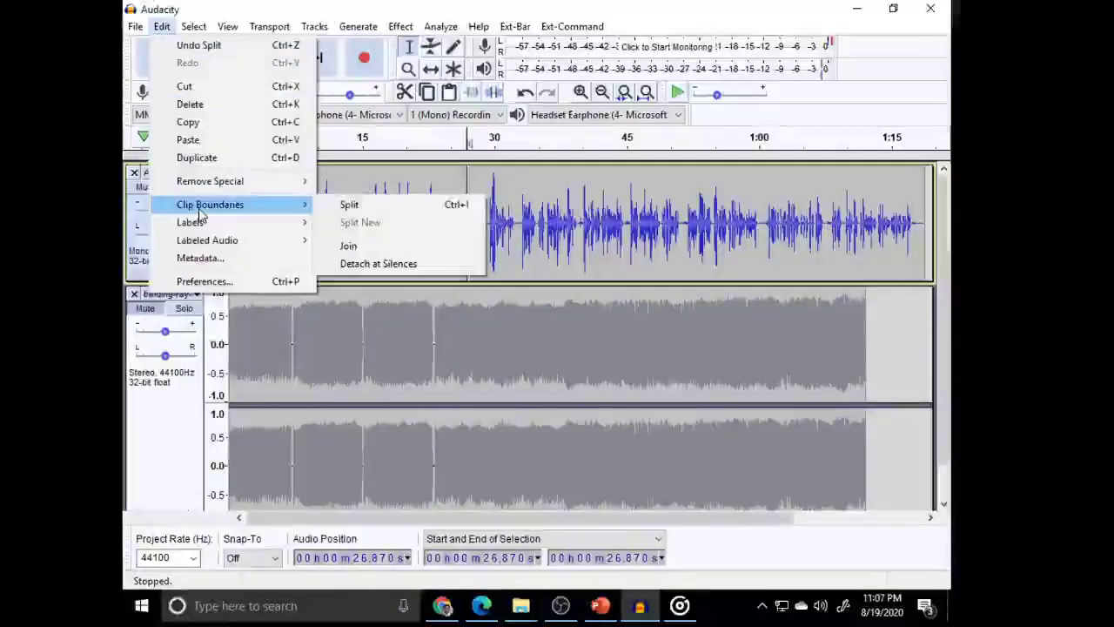
{"action": "left_click", "coordinate": [349, 203]}
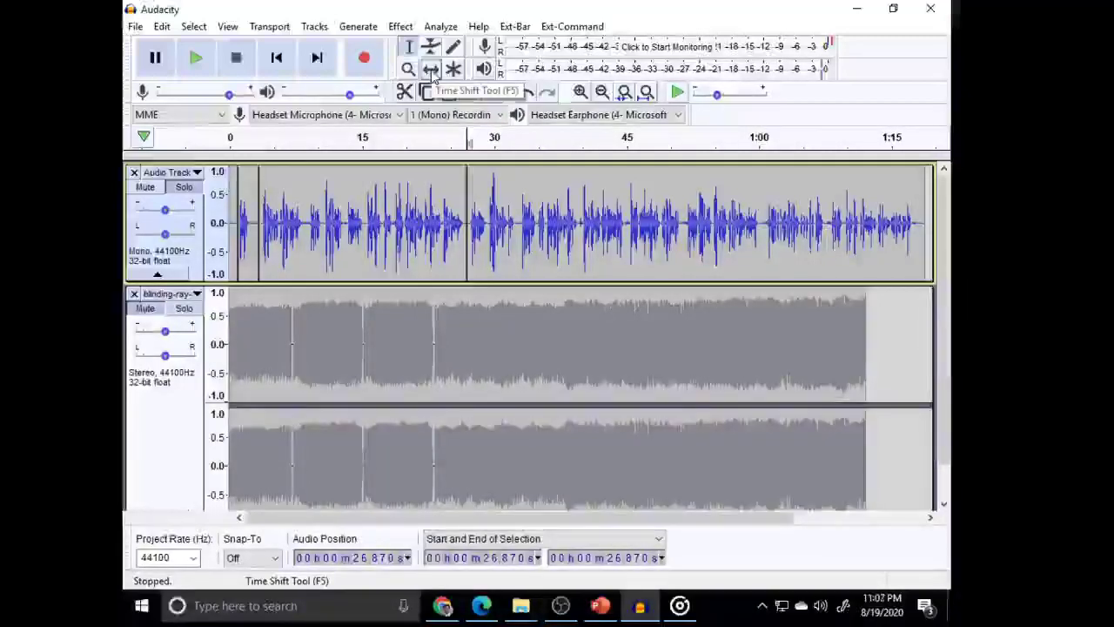
- Time-shift the last three voice clips apart so they start at about 5, 15 and 46 seconds, leaving gaps between them
{"action": "left_click", "coordinate": [432, 75]}
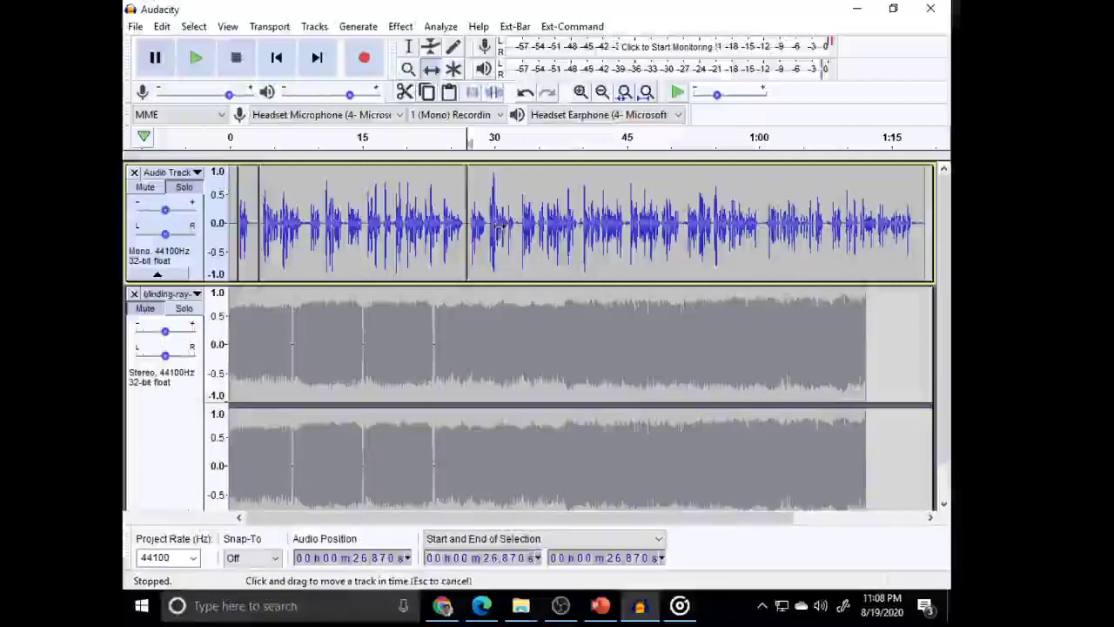
{"action": "left_click_drag", "start_coordinate": [497, 225], "coordinate": [620, 238]}
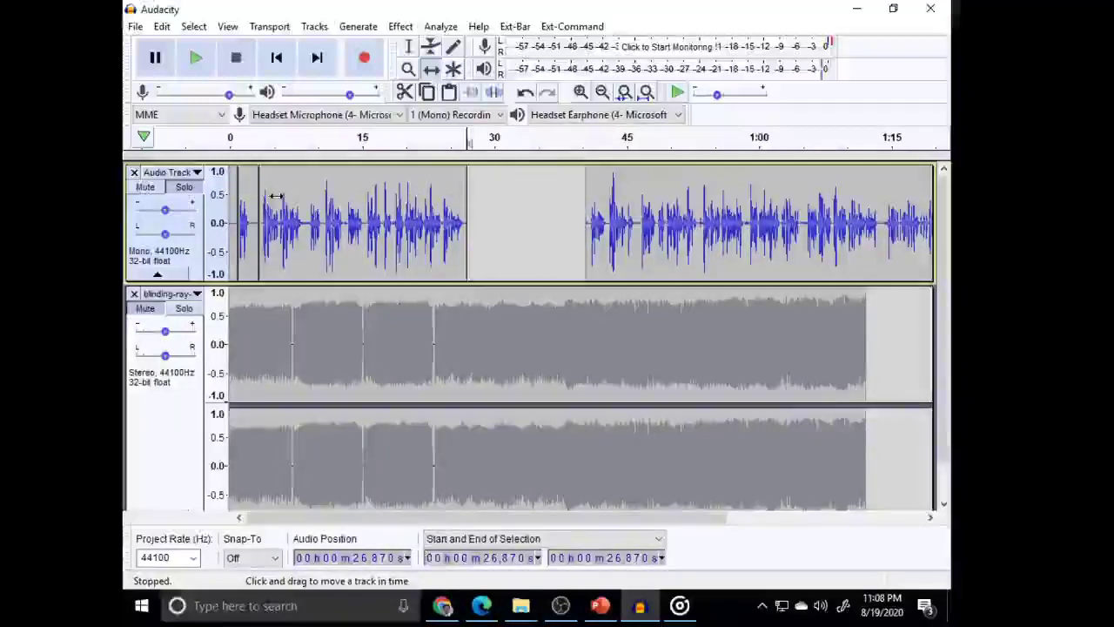
{"action": "left_click_drag", "start_coordinate": [275, 195], "coordinate": [337, 225]}
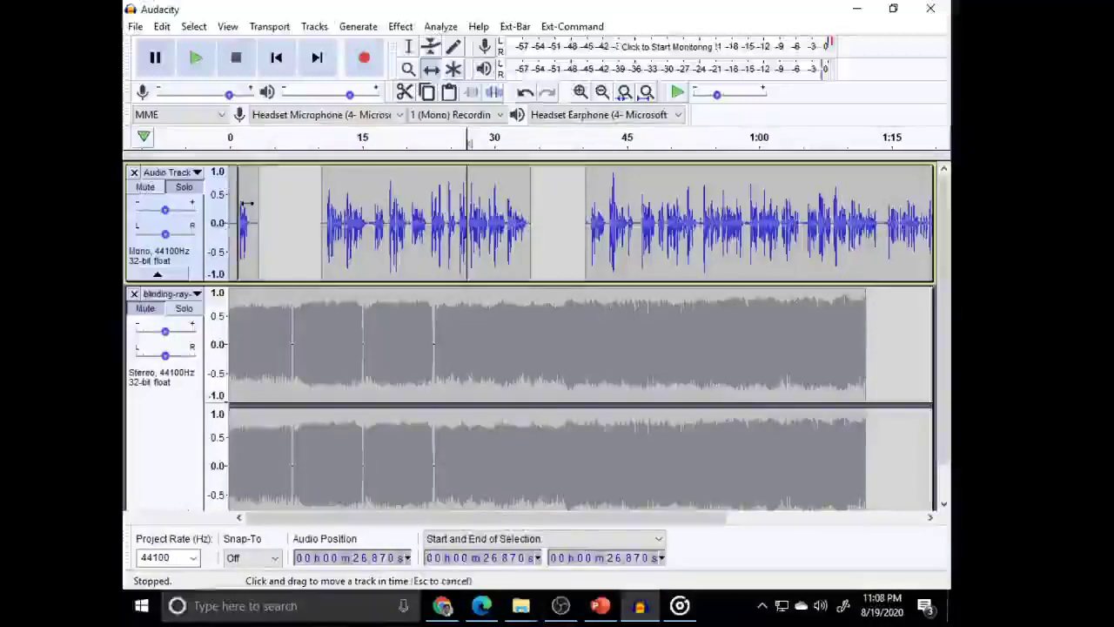
{"action": "left_click_drag", "start_coordinate": [242, 204], "coordinate": [281, 218]}
{"action": "left_click_drag", "start_coordinate": [617, 214], "coordinate": [671, 214]}
{"action": "left_click_drag", "start_coordinate": [395, 224], "coordinate": [429, 237]}
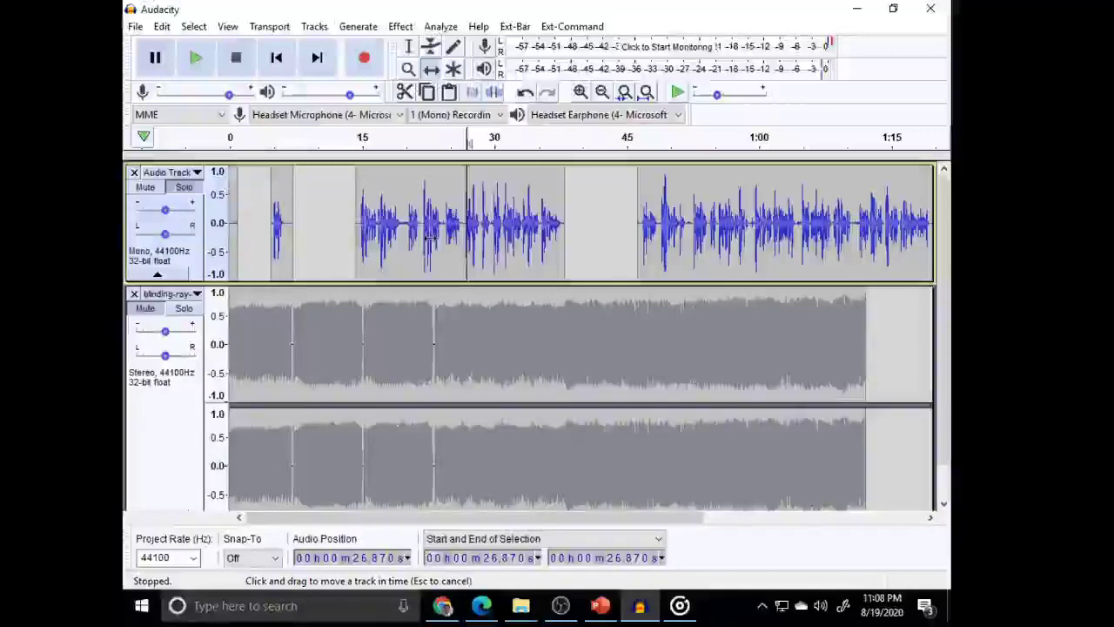
{"action": "left_click_drag", "start_coordinate": [429, 237], "coordinate": [433, 235]}
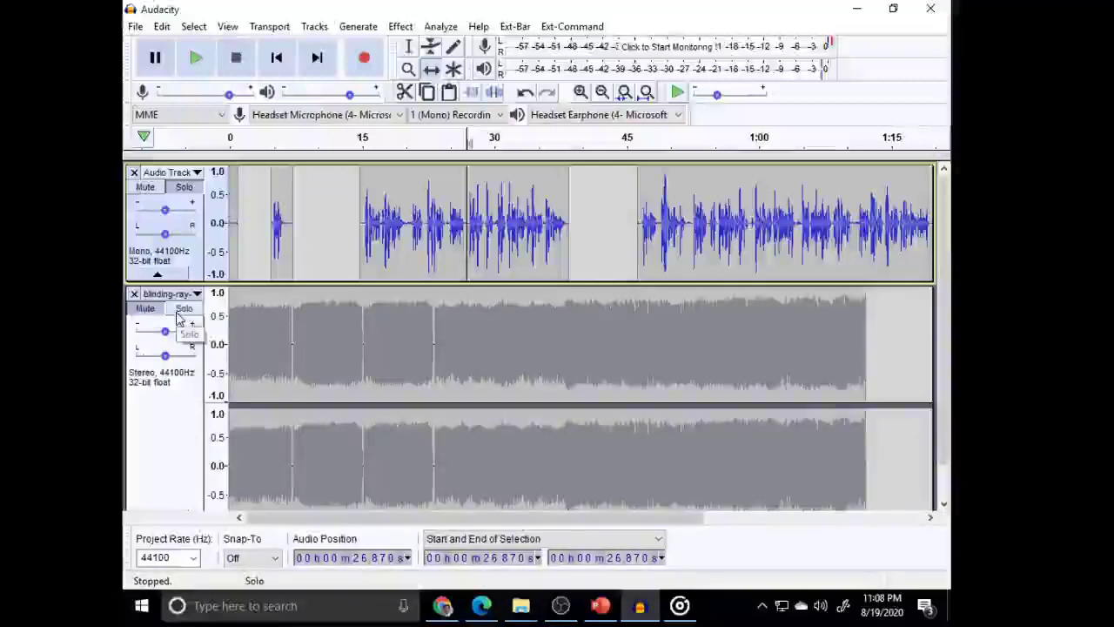
- Turn off solo on the voice track so the music is heard again, and switch to the Envelope tool
{"action": "key", "text": "ctrl+a"}
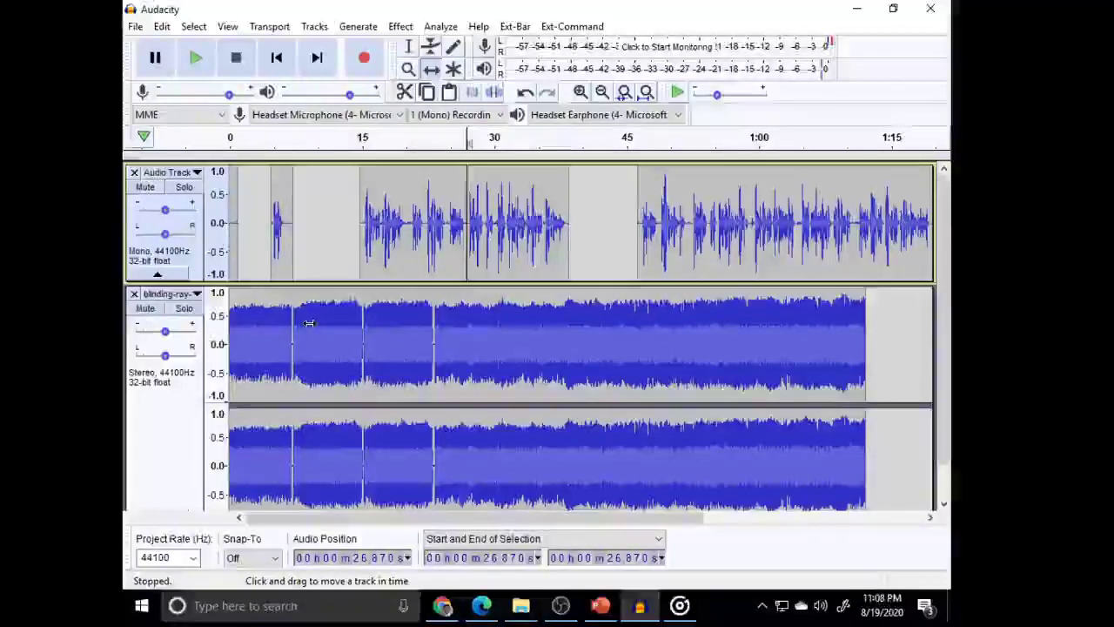
{"action": "left_click", "coordinate": [431, 49]}
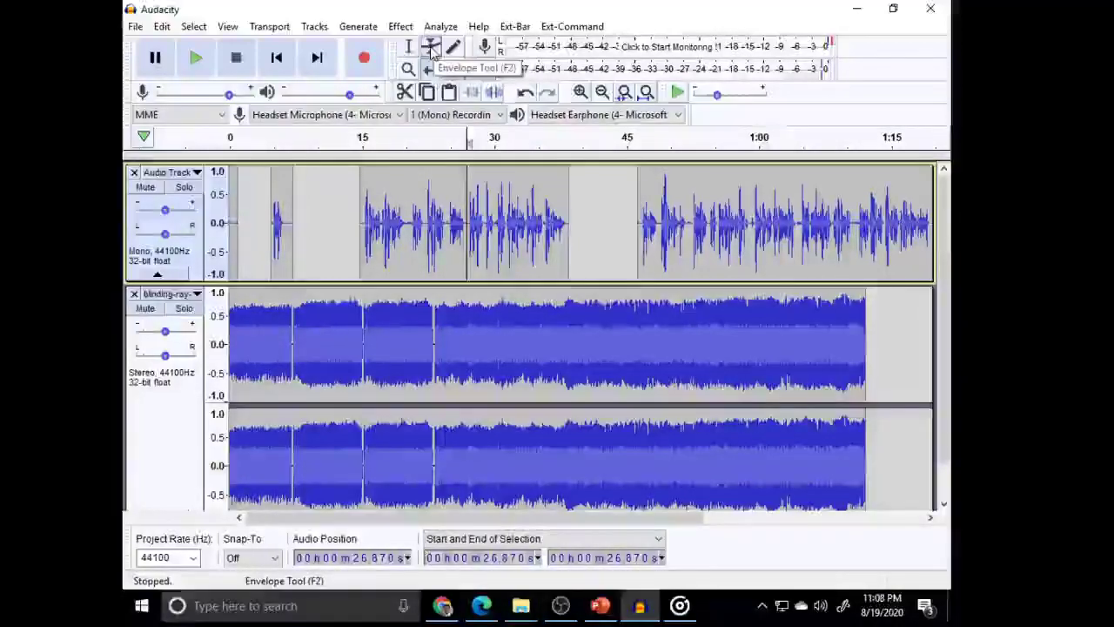
{"action": "left_click", "coordinate": [432, 49]}
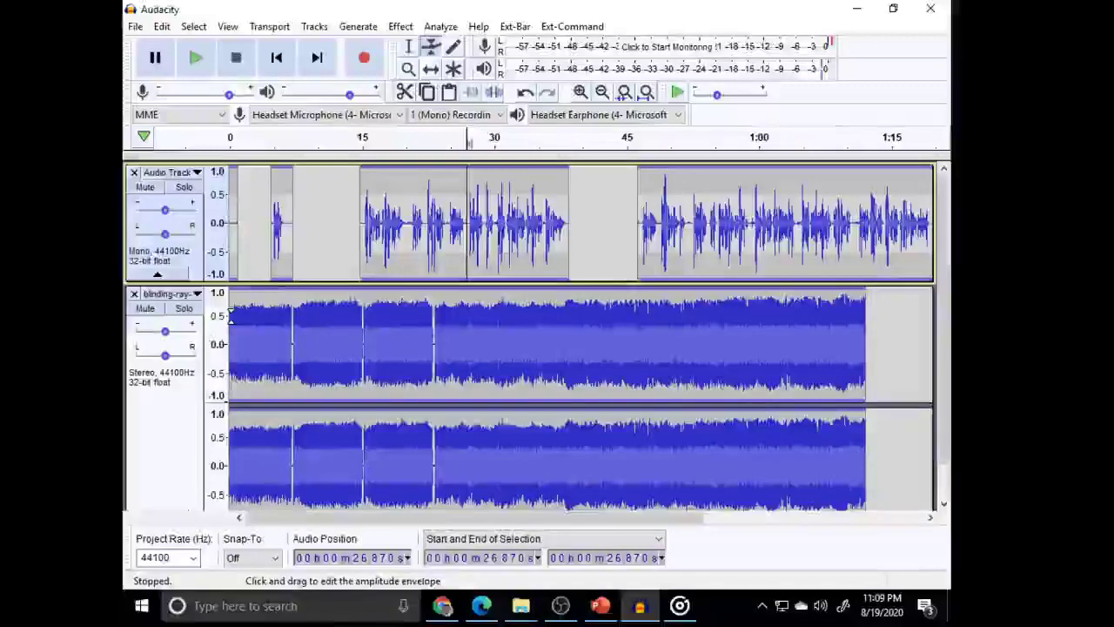
{"action": "left_click", "coordinate": [232, 317]}
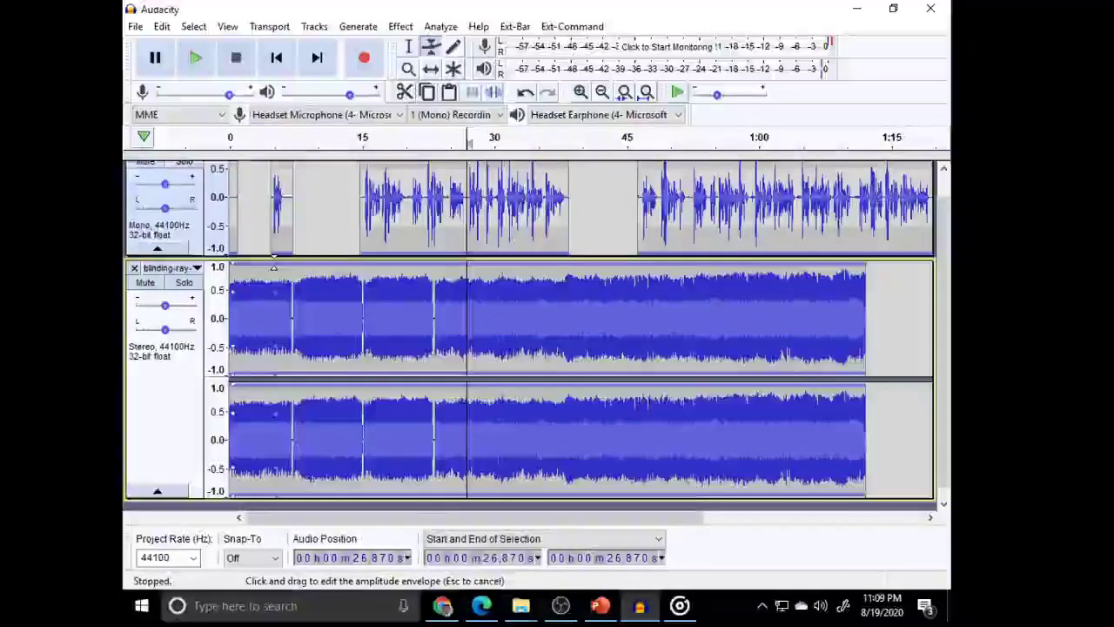
{"action": "left_click_drag", "start_coordinate": [273, 273], "coordinate": [283, 278]}
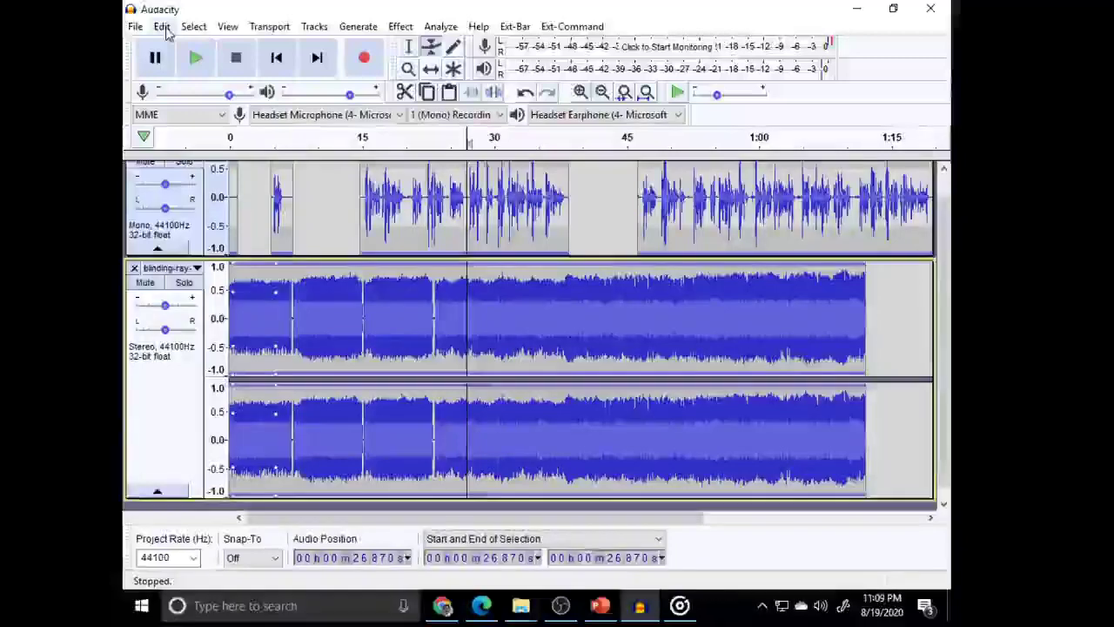
{"action": "left_click", "coordinate": [166, 32]}
{"action": "left_click", "coordinate": [213, 45]}
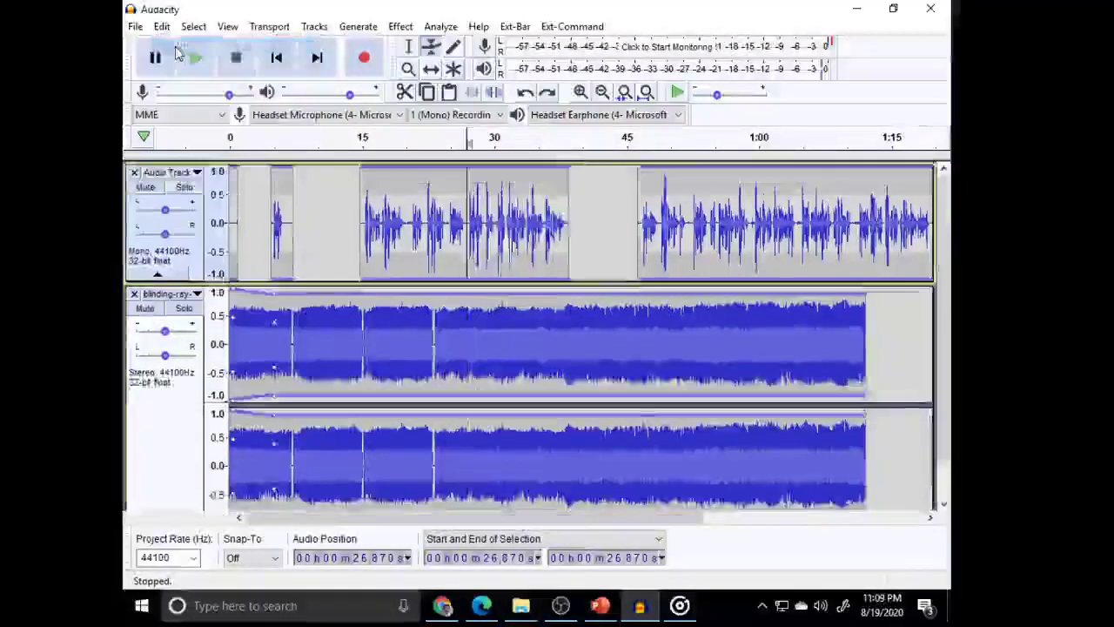
{"action": "left_click", "coordinate": [161, 26]}
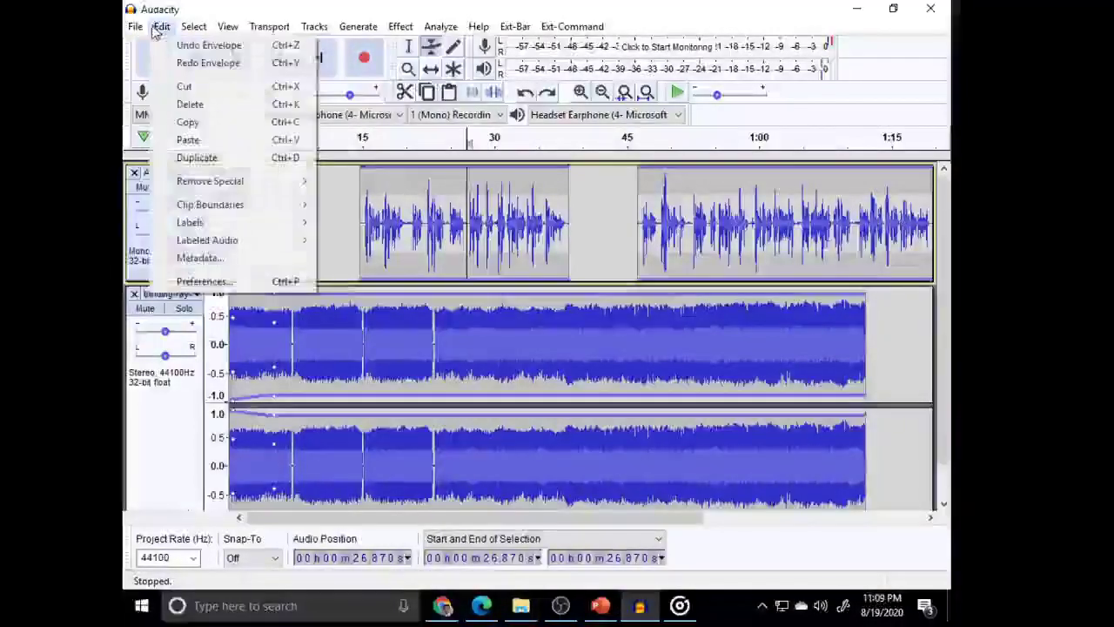
{"action": "left_click", "coordinate": [168, 48]}
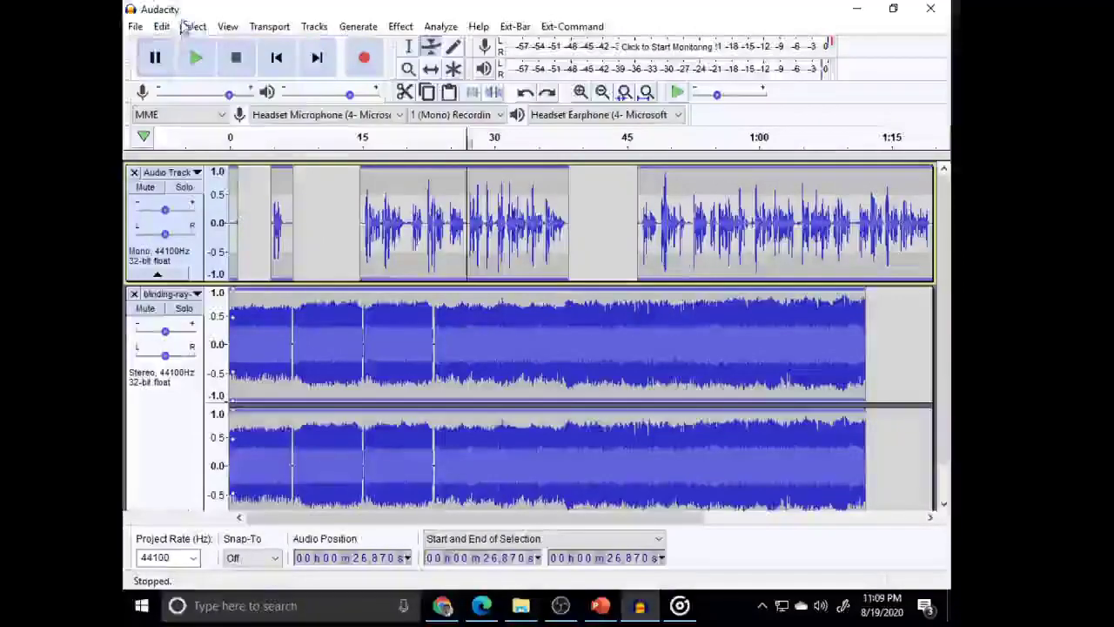
{"action": "left_click", "coordinate": [161, 26]}
{"action": "left_click", "coordinate": [169, 42]}
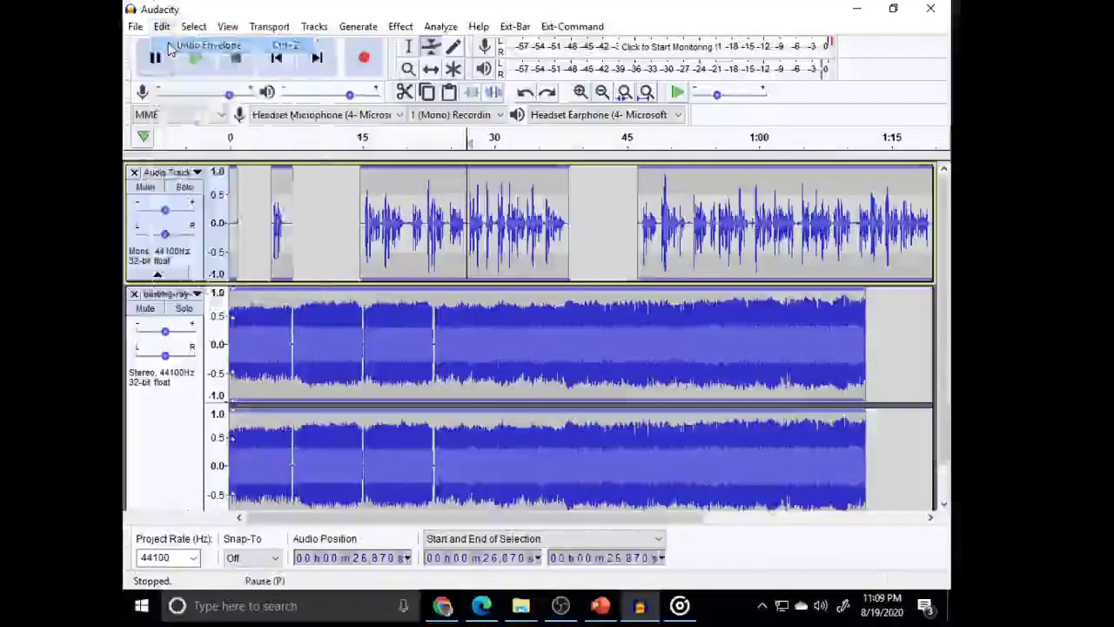
- Shape the music track's envelope to dip to near silence under the first spoken words, between about 4 and 8 seconds
{"action": "left_click", "coordinate": [431, 48]}
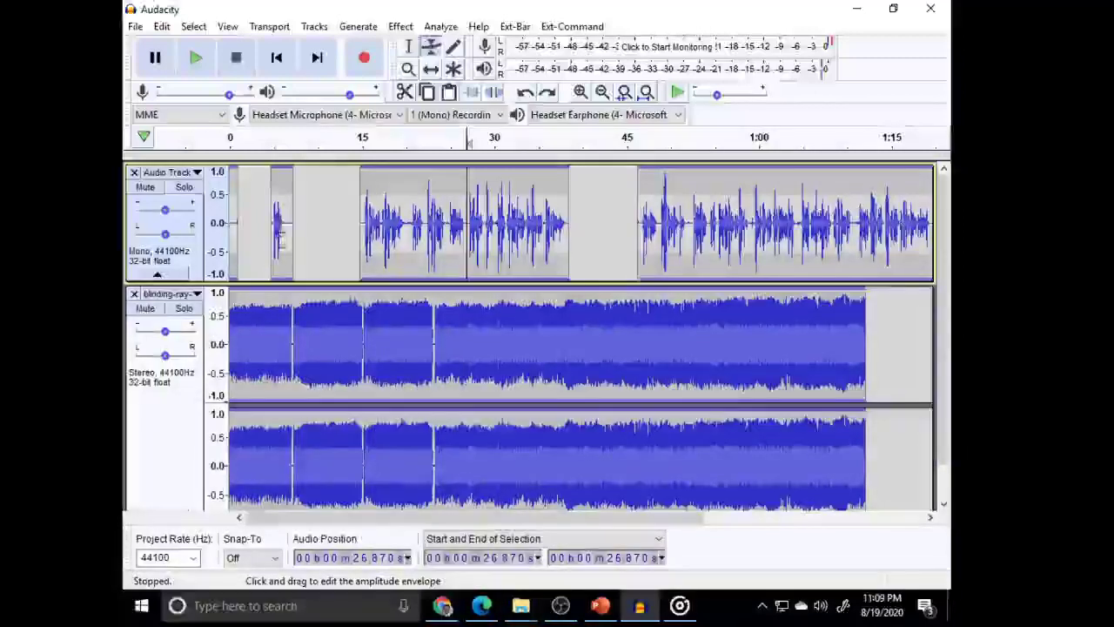
{"action": "left_click", "coordinate": [266, 307]}
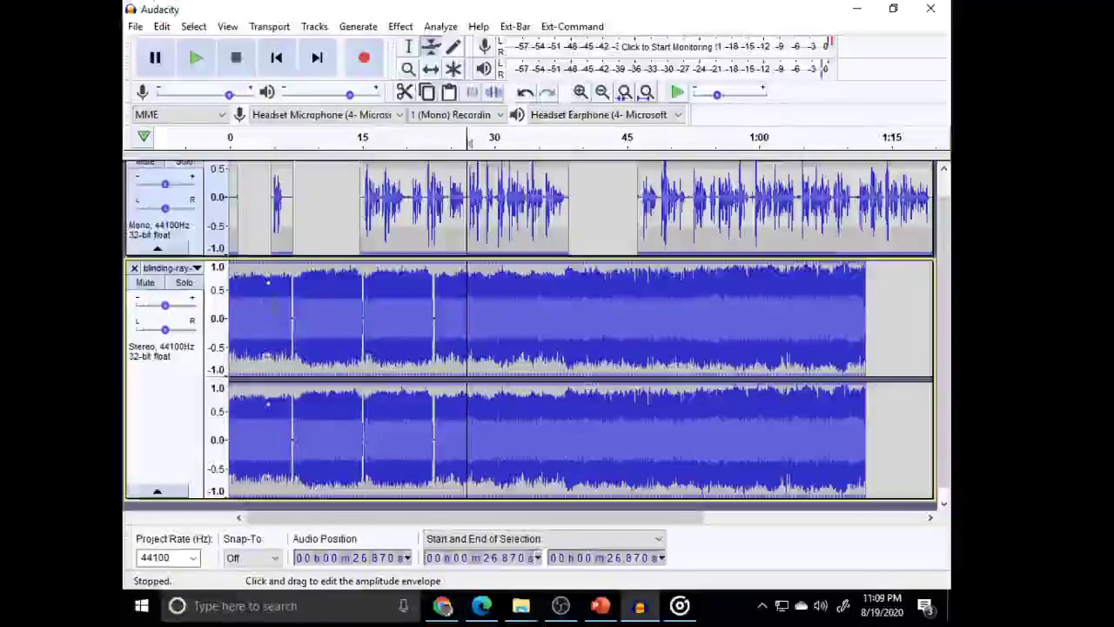
{"action": "left_click_drag", "start_coordinate": [301, 287], "coordinate": [282, 310]}
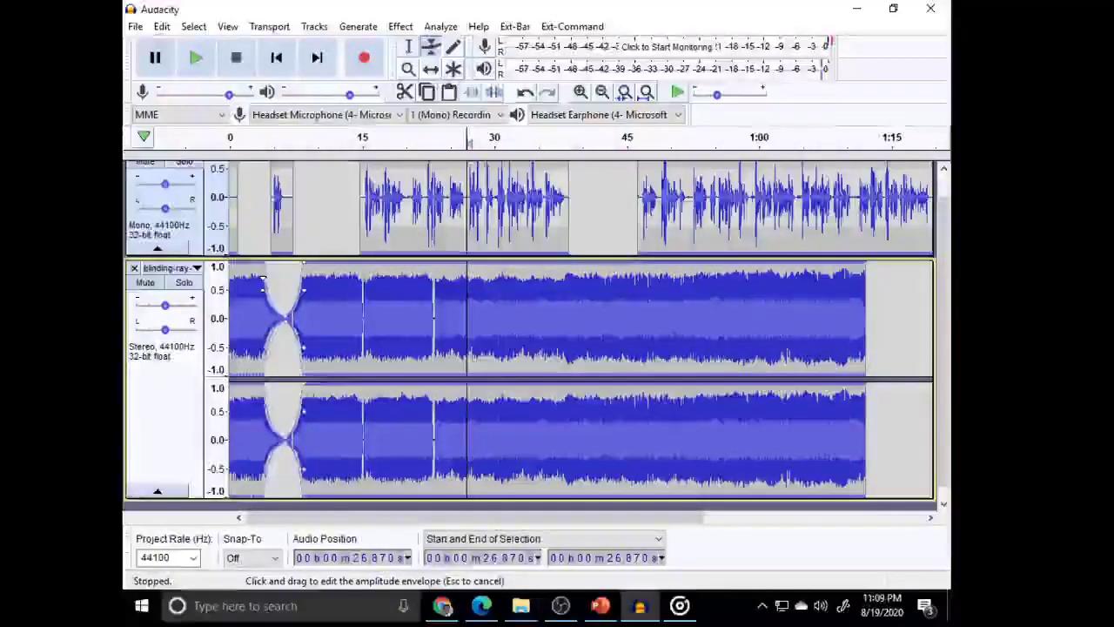
{"action": "left_click_drag", "start_coordinate": [261, 278], "coordinate": [263, 281]}
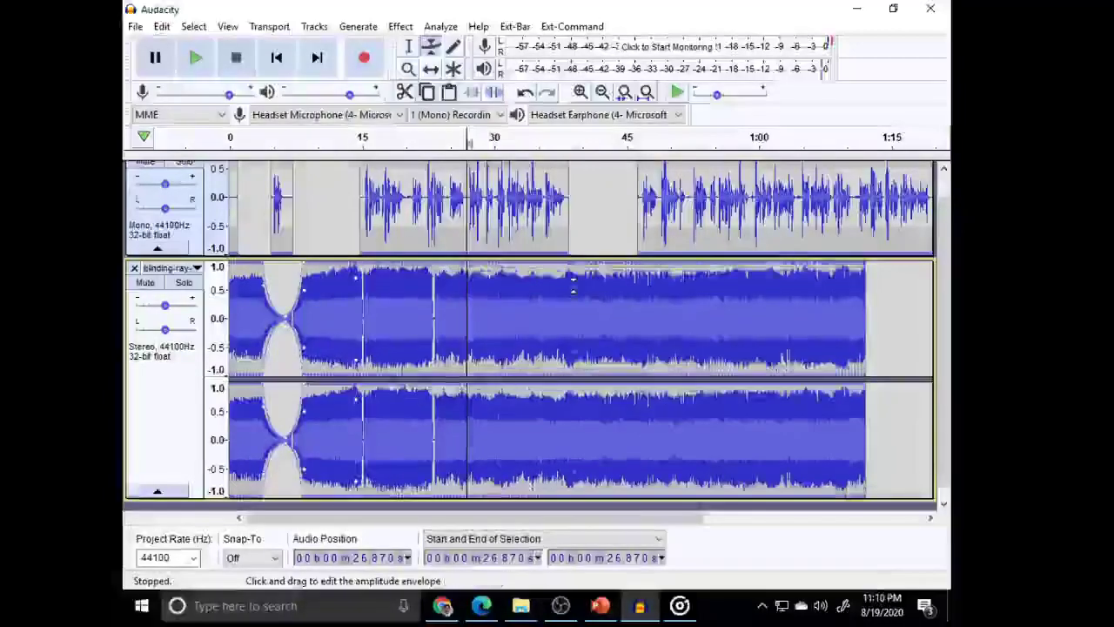
- Dip the music track's envelope to near silence under the two longer voice clips, at about 14–39 and 46–71 seconds
{"action": "left_click_drag", "start_coordinate": [456, 268], "coordinate": [456, 318]}
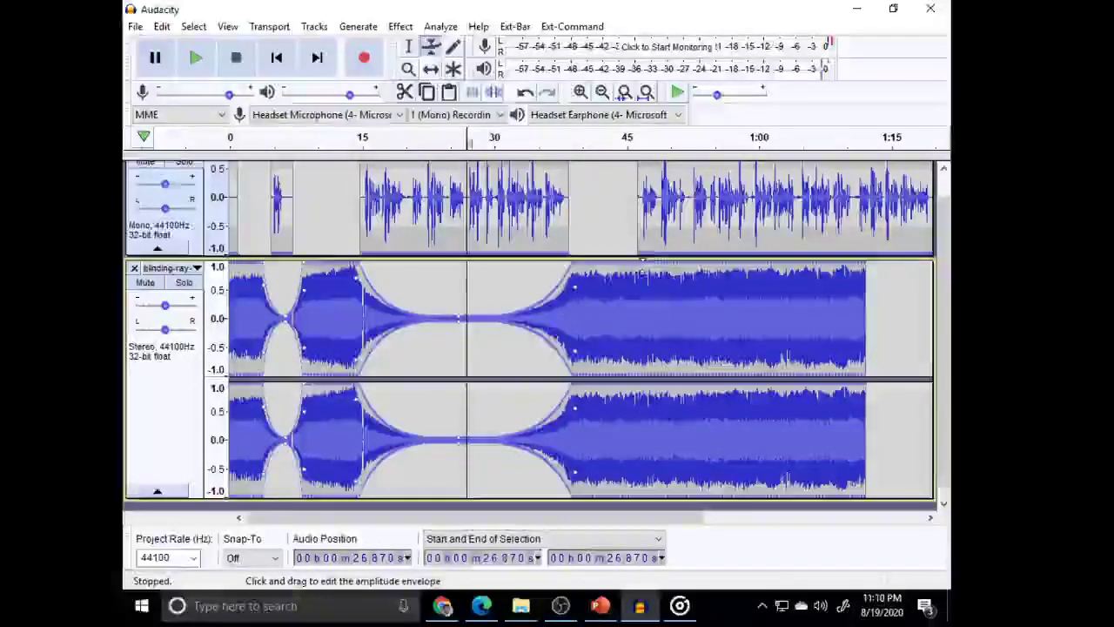
{"action": "left_click", "coordinate": [636, 272]}
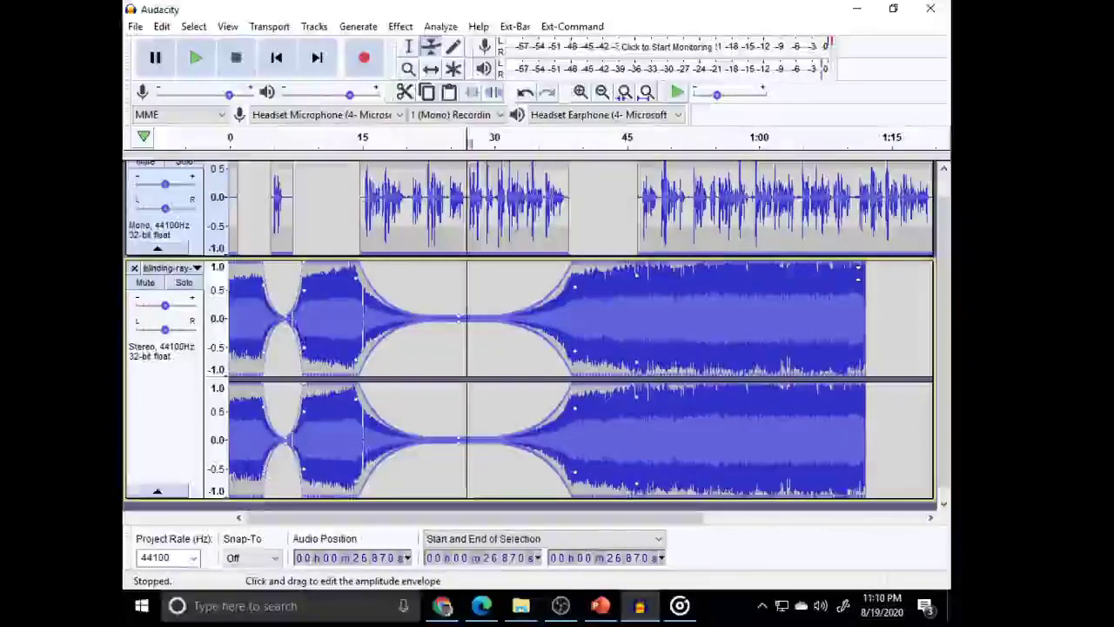
{"action": "left_click", "coordinate": [859, 275]}
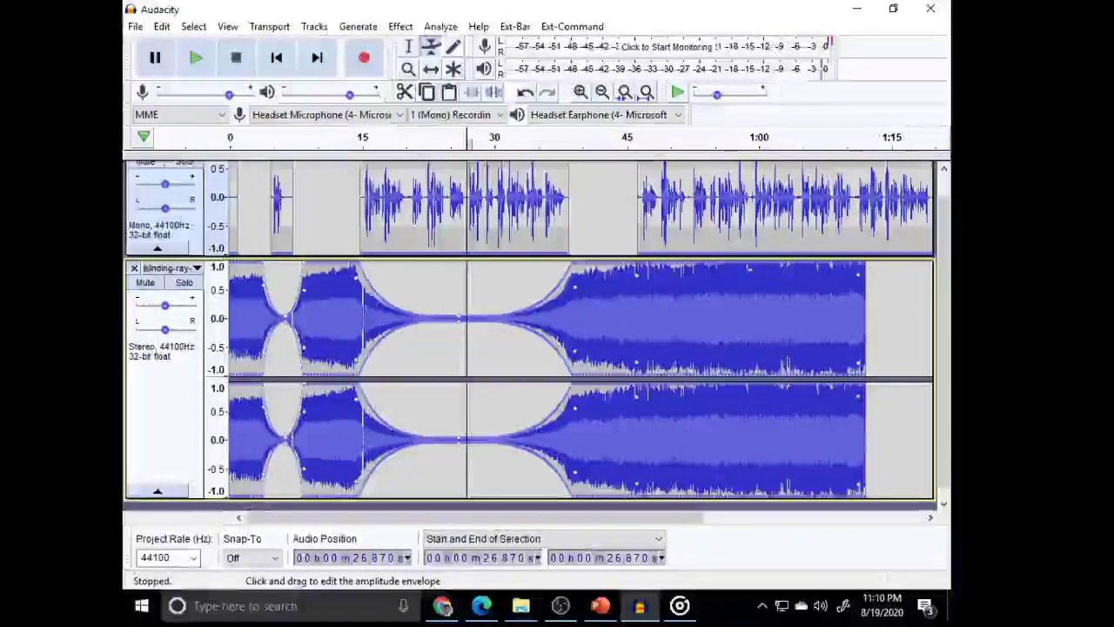
{"action": "left_click_drag", "start_coordinate": [745, 266], "coordinate": [745, 318]}
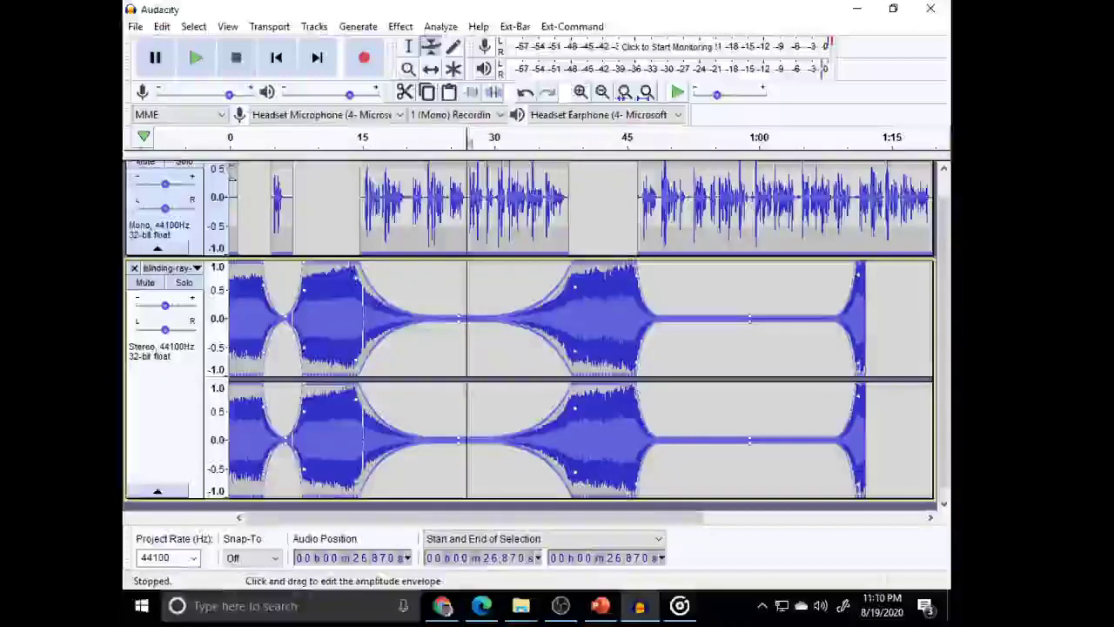
- Play the mix from the beginning to check how the music fades under the voice clips
{"action": "left_click", "coordinate": [411, 47]}
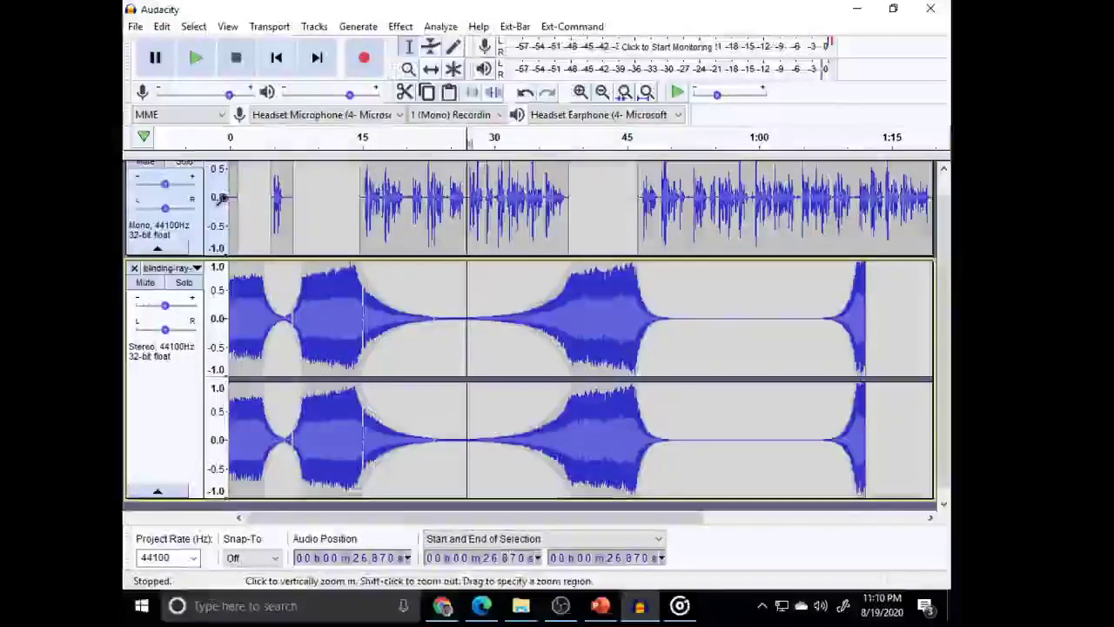
{"action": "scroll", "coordinate": [218, 203], "scroll_direction": "up", "scroll_amount": 1}
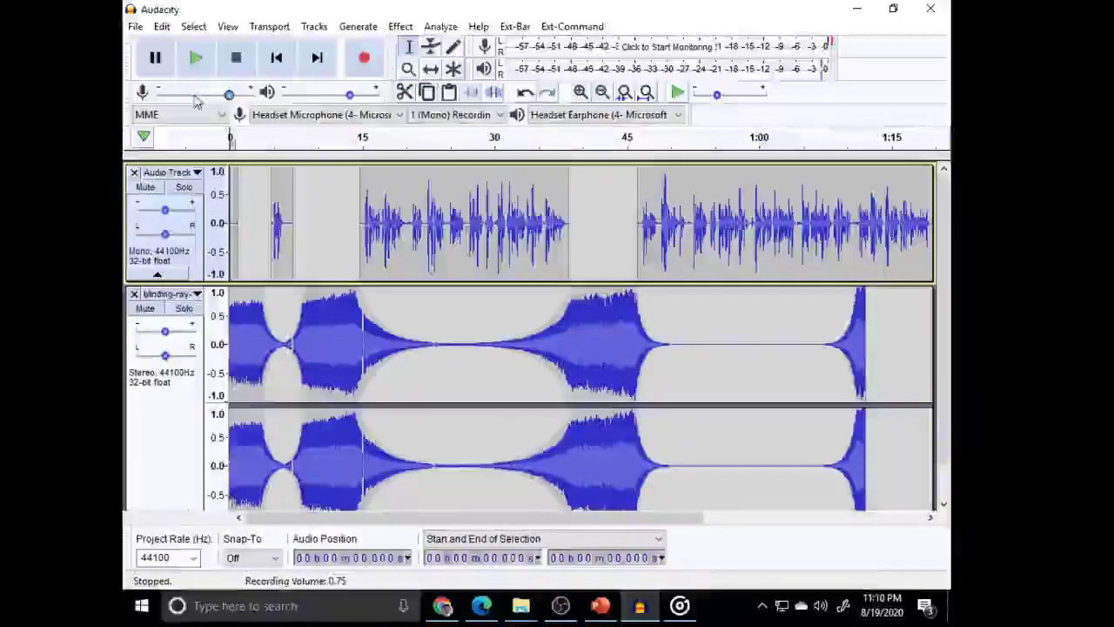
{"action": "left_click", "coordinate": [197, 57]}
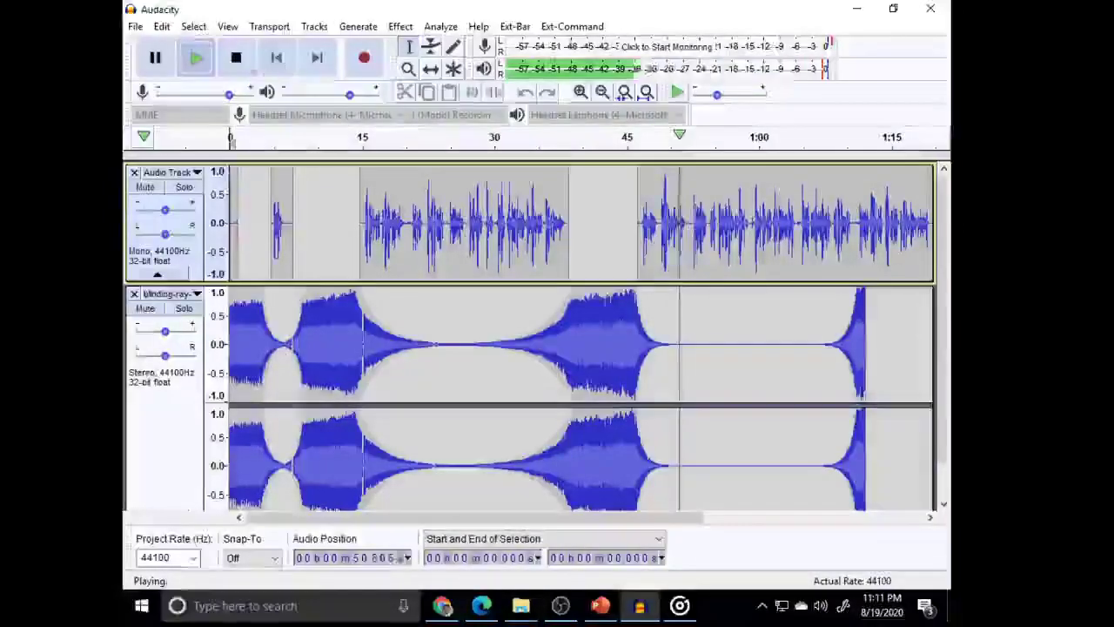
{"action": "left_click", "coordinate": [238, 58]}
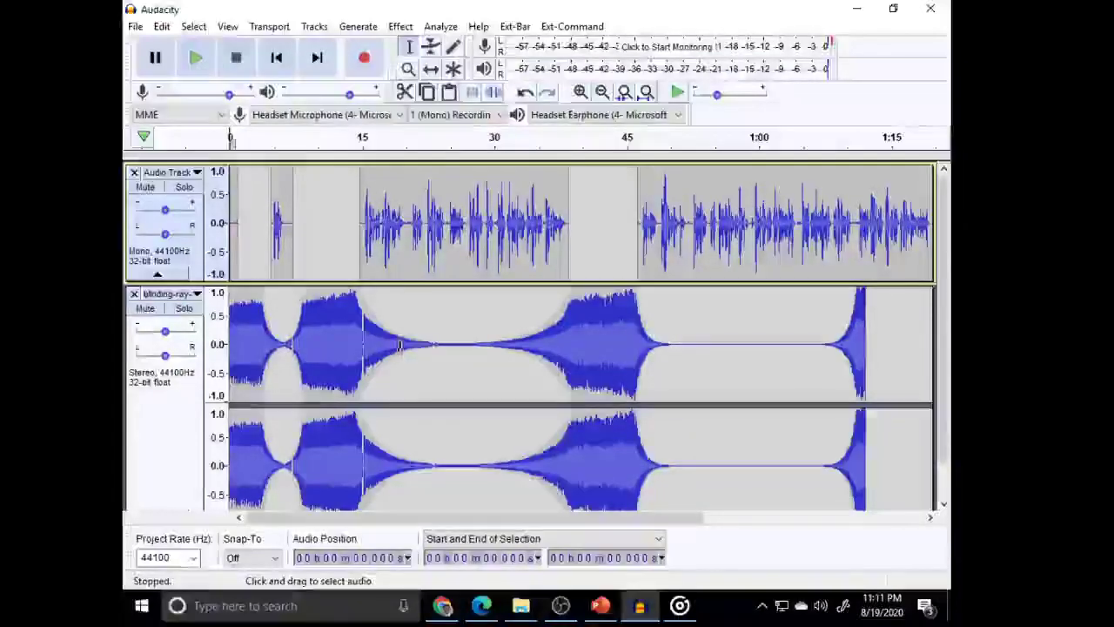
- Lower the music envelope point at about 26 seconds further so the music drops more steeply under the middle voice clip
{"action": "left_click", "coordinate": [432, 51]}
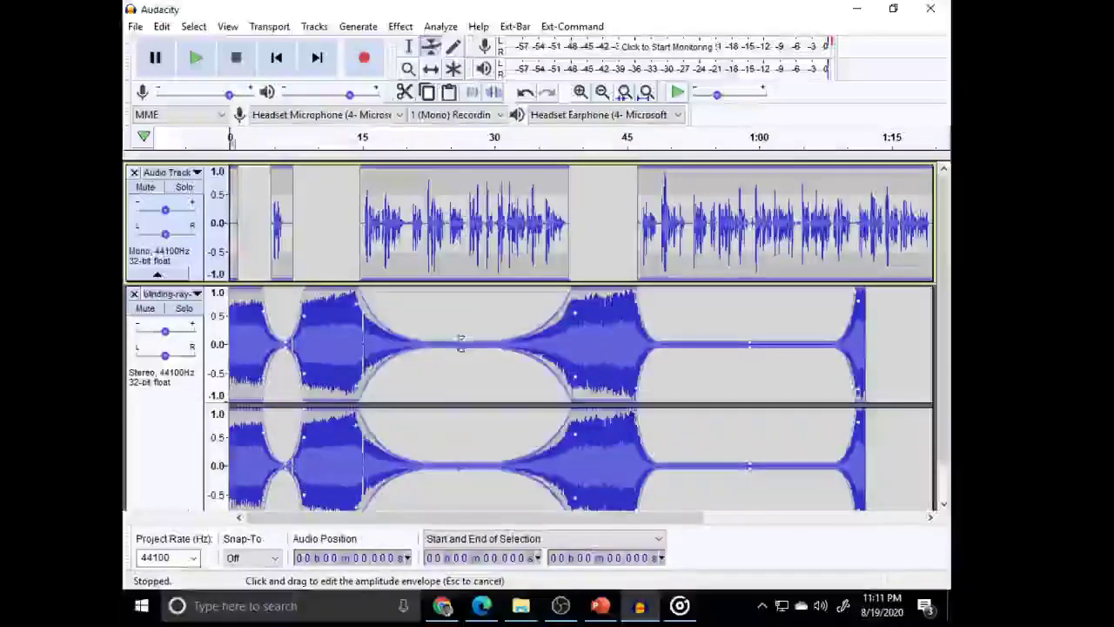
{"action": "left_click_drag", "start_coordinate": [461, 341], "coordinate": [461, 352]}
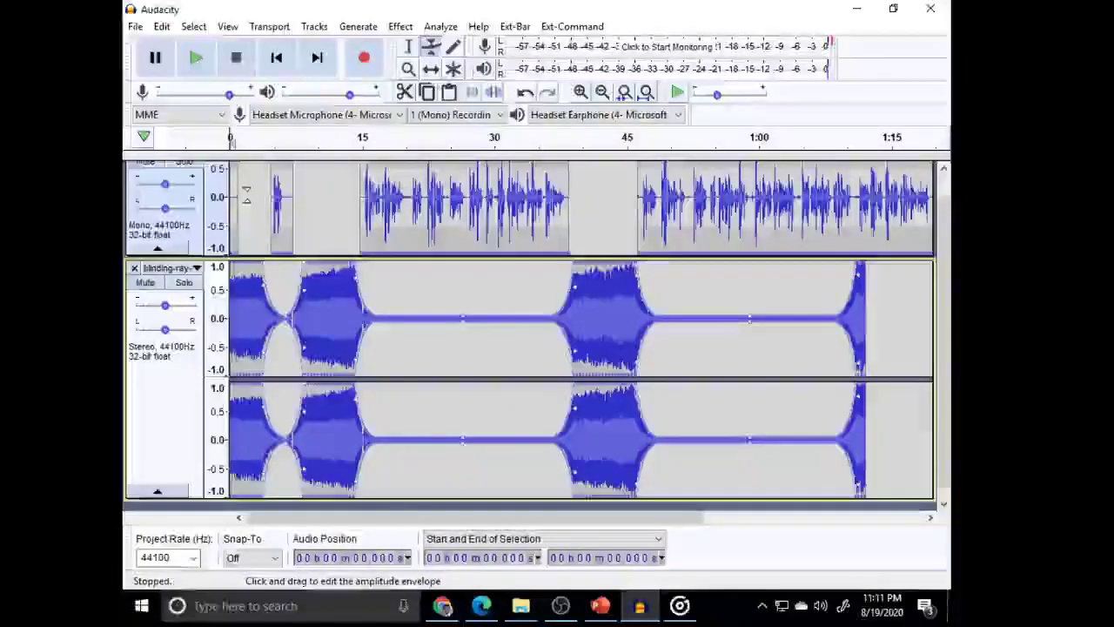
- Replay the mix from about 0.55 seconds to check the steeper music fade under the middle voice clip
{"action": "left_click", "coordinate": [408, 46]}
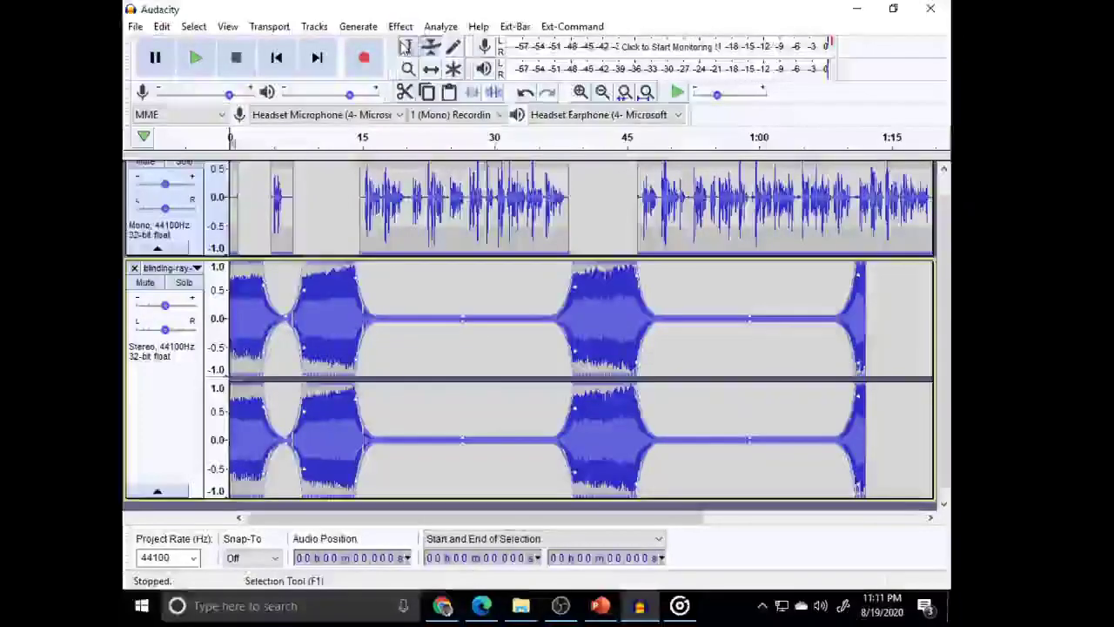
{"action": "left_click", "coordinate": [237, 216]}
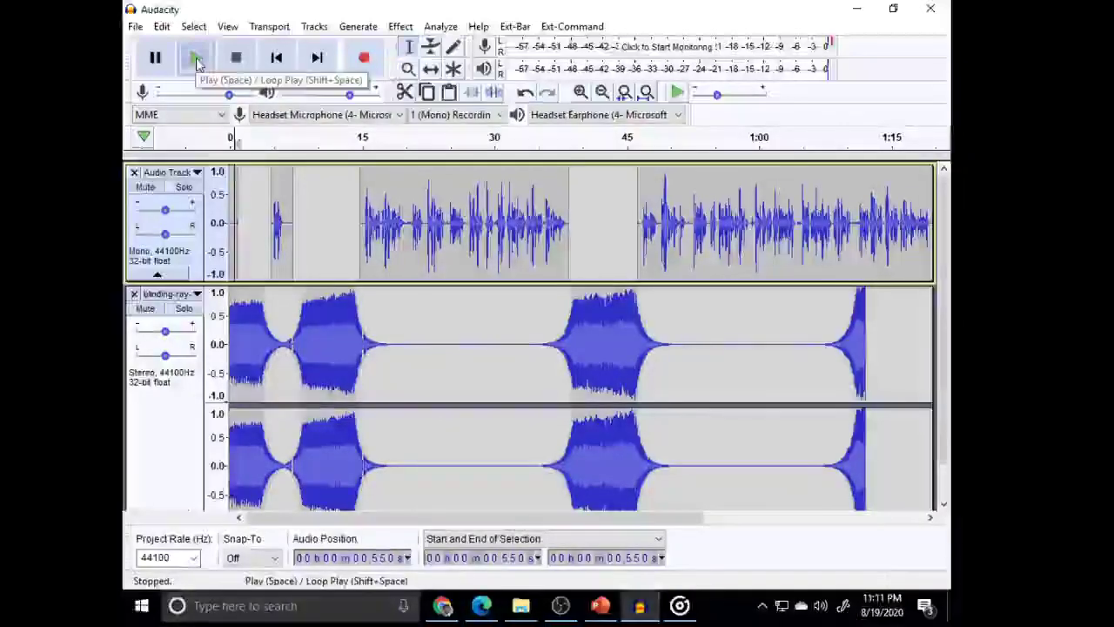
{"action": "left_click", "coordinate": [195, 59]}
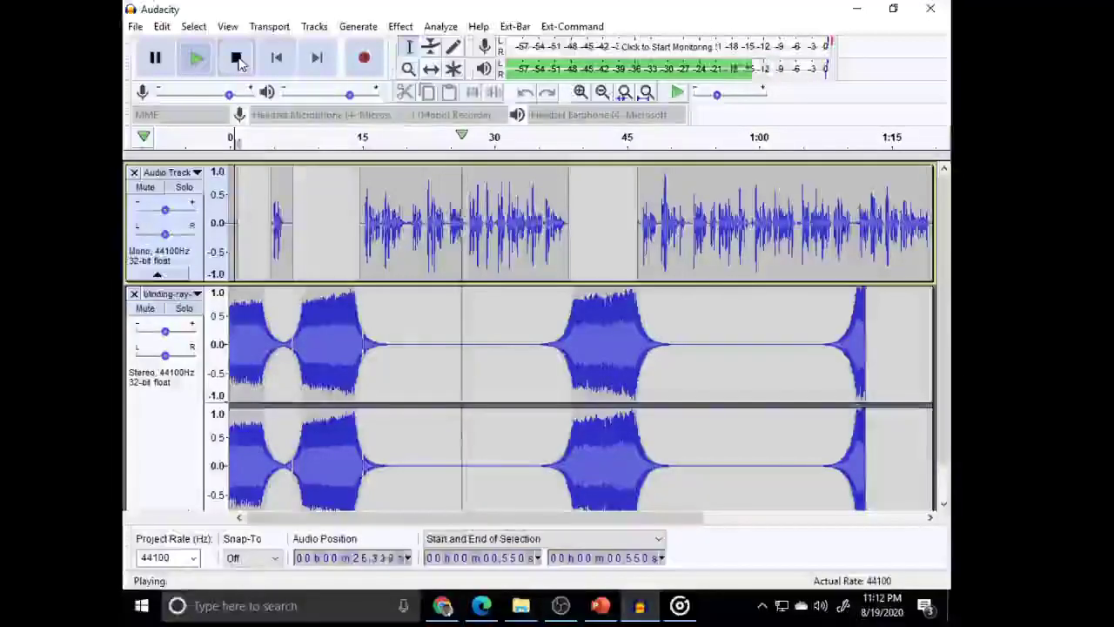
{"action": "left_click", "coordinate": [237, 58]}
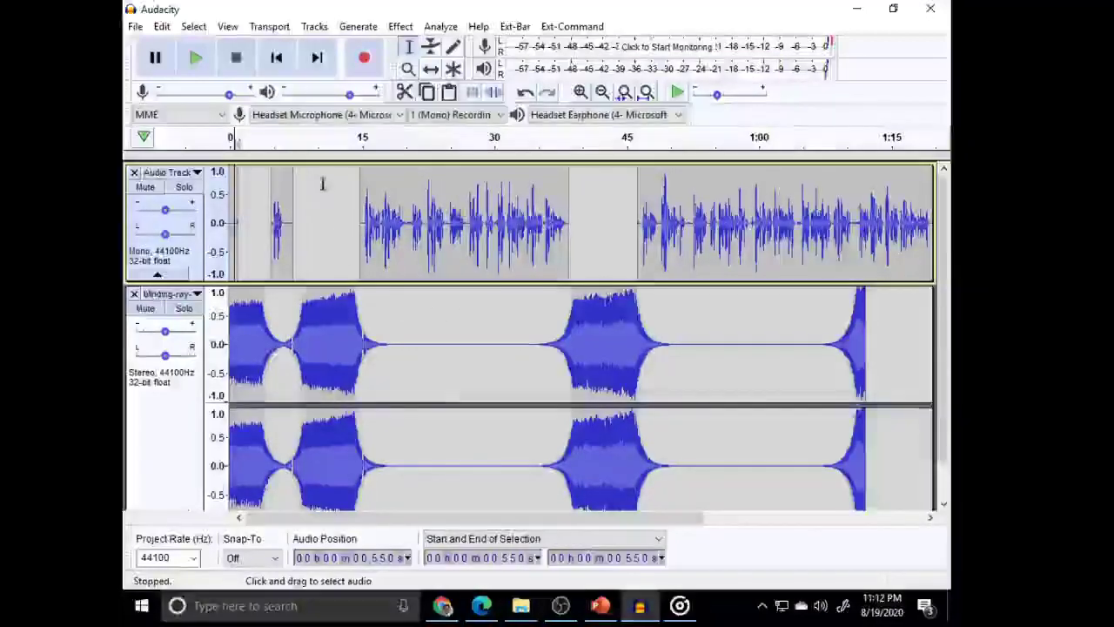
- Set up an MP3 export of the mix in the Audacity folder with the file name "Music three questions.mp3"
{"action": "left_click", "coordinate": [135, 27]}
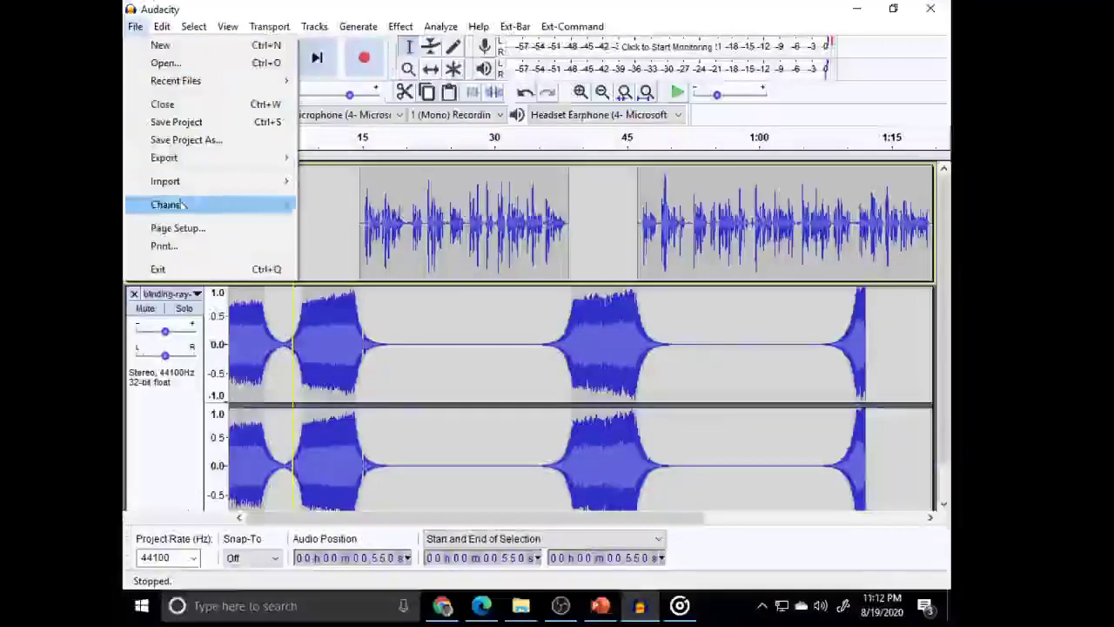
{"action": "mouse_move", "coordinate": [178, 163]}
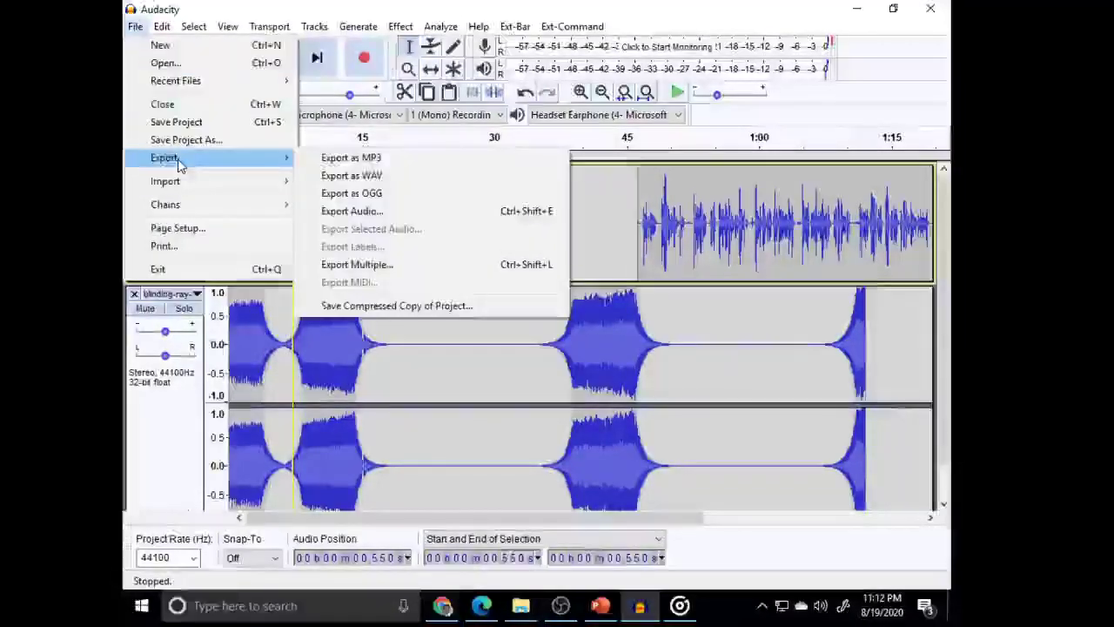
{"action": "left_click", "coordinate": [327, 160]}
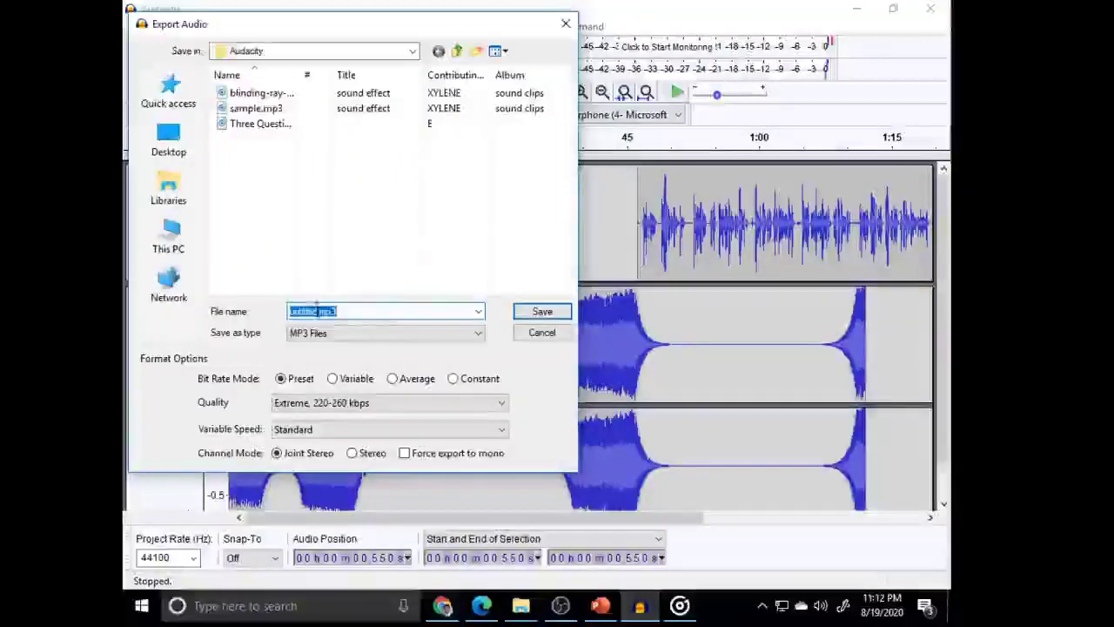
{"action": "left_click", "coordinate": [318, 314]}
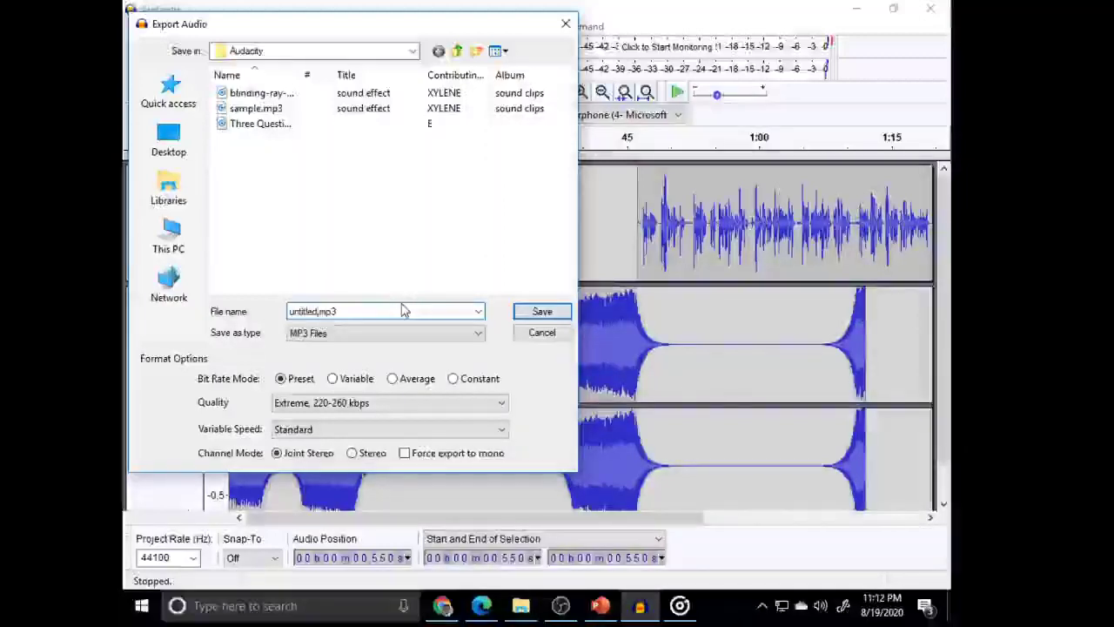
{"action": "key", "text": "BackSpace"}
{"action": "key", "text": "BackSpace"}
{"action": "key", "text": "BackSpace"}
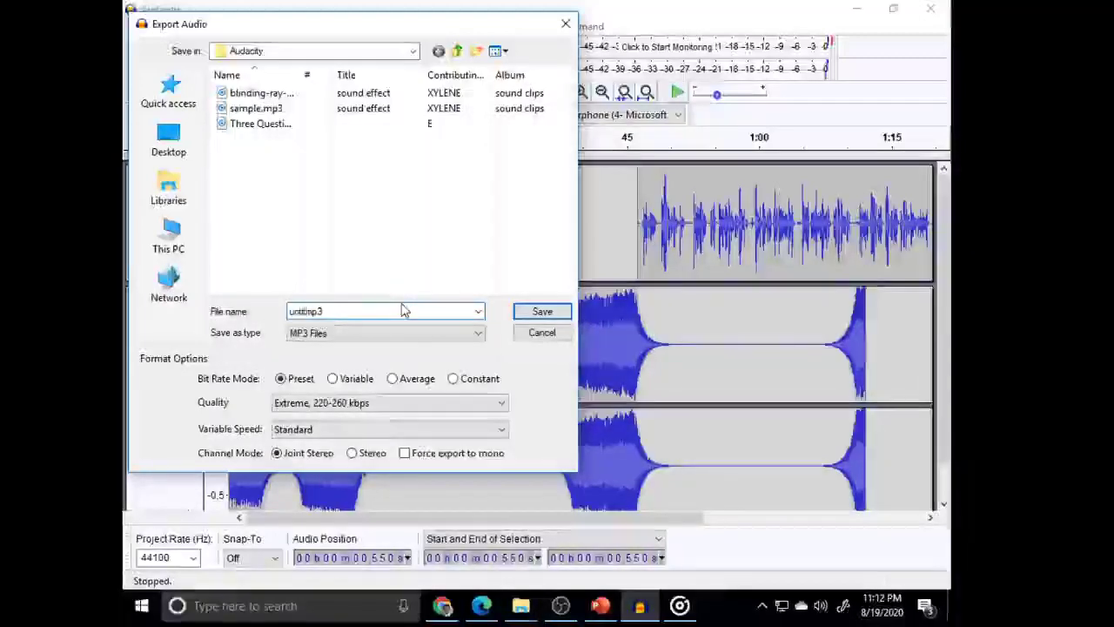
{"action": "key", "text": "BackSpace"}
{"action": "key", "text": "BackSpace"}
{"action": "key", "text": "BackSpace"}
{"action": "key", "text": "BackSpace"}
{"action": "key", "text": "BackSpace"}
{"action": "key", "text": "BackSpace"}
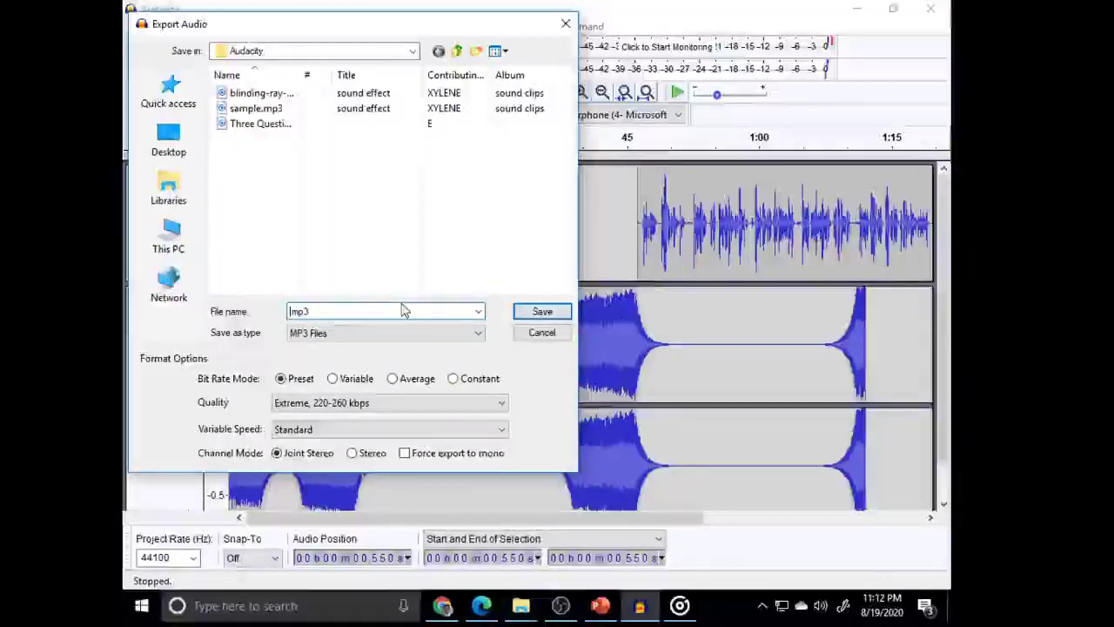
{"action": "type", "text": "Mus"}
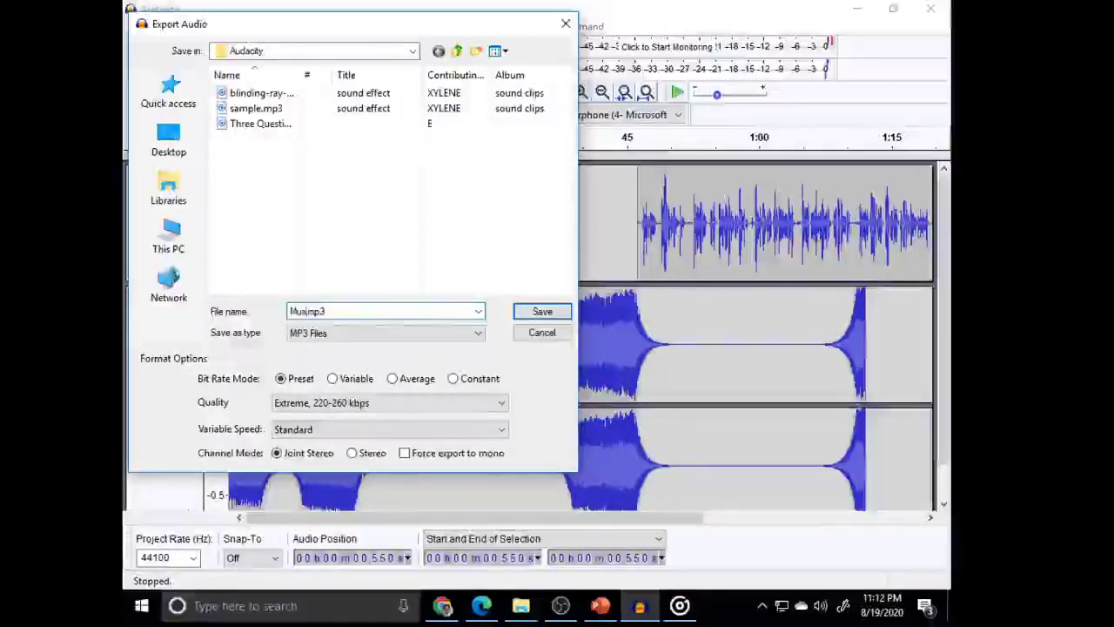
{"action": "type", "text": "ic "}
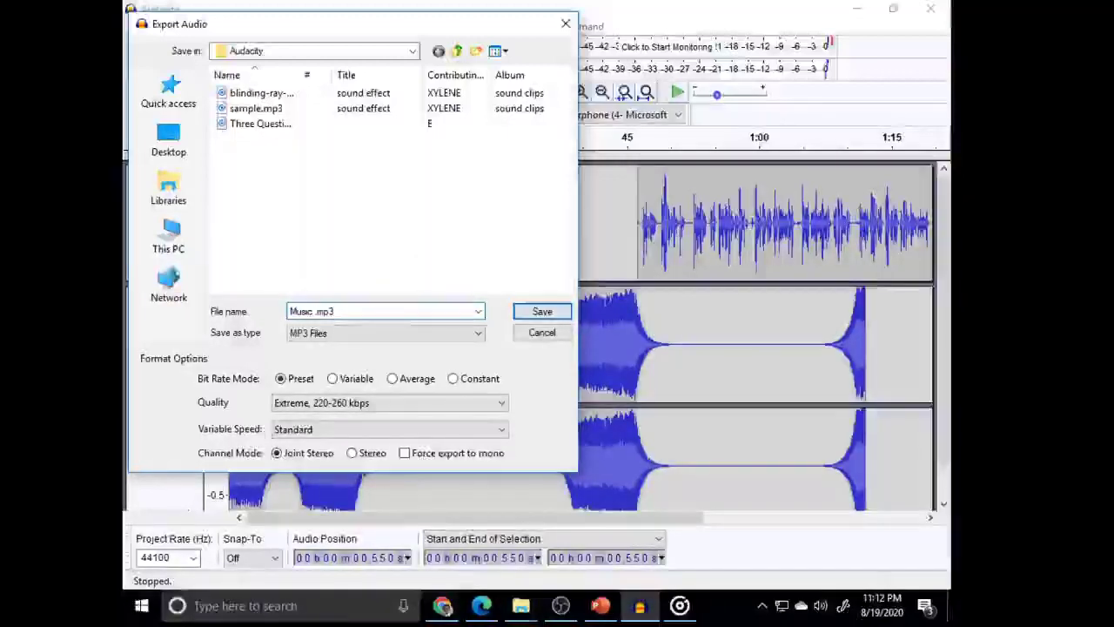
{"action": "type", "text": "three"}
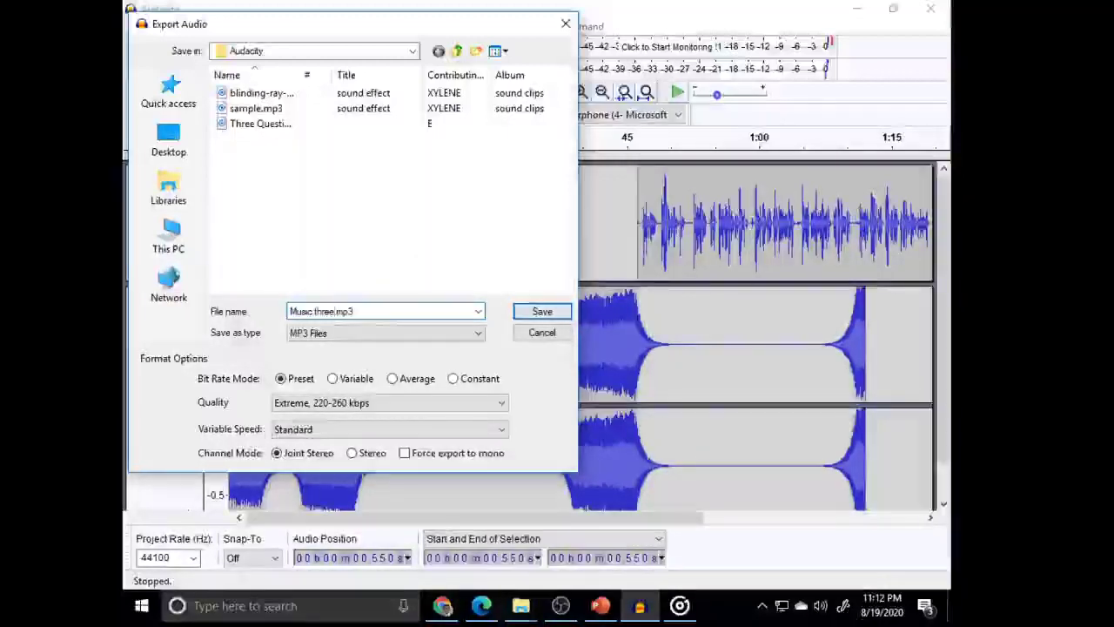
{"action": "type", "text": " ques"}
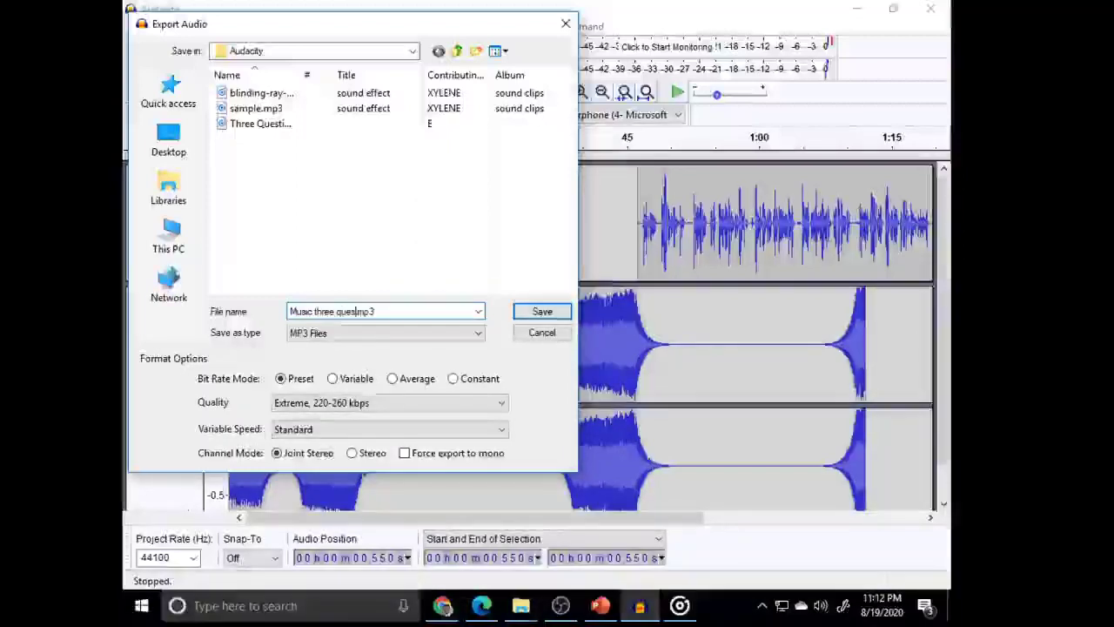
{"action": "type", "text": "tions"}
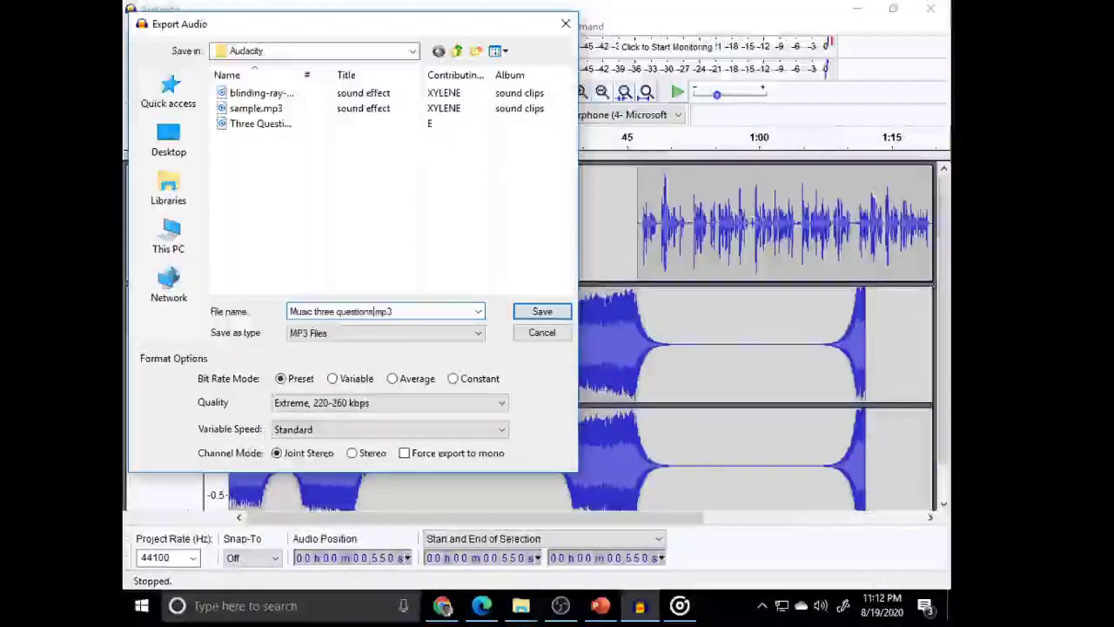
- Save the MP3 export, accepting the mixdown to two stereo channels and keeping the existing metadata tags
{"action": "left_click", "coordinate": [538, 315]}
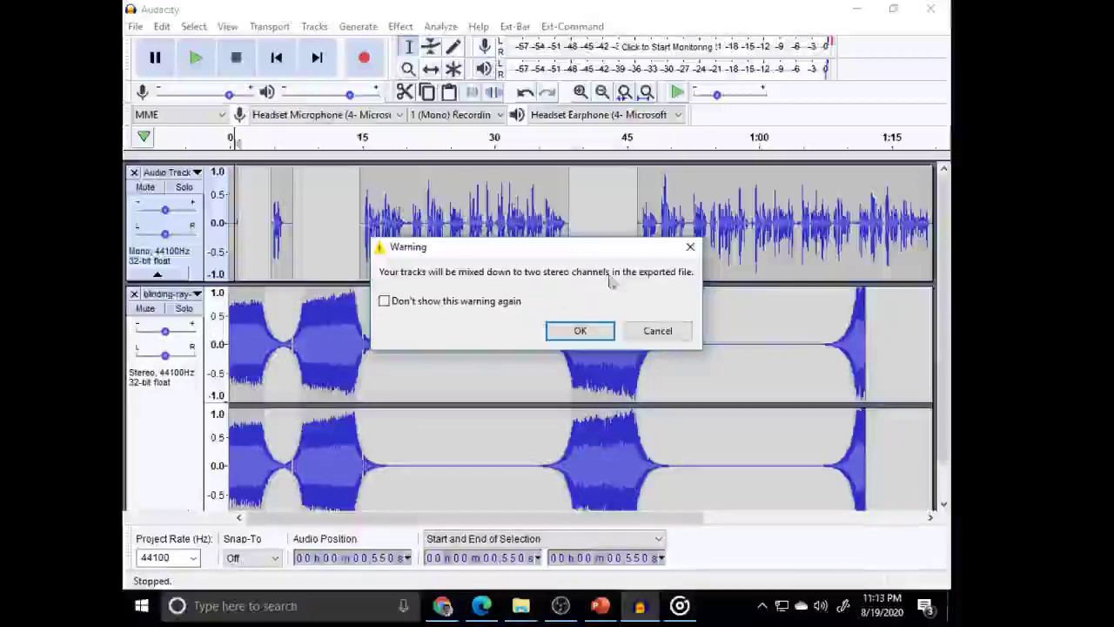
{"action": "left_click", "coordinate": [581, 332]}
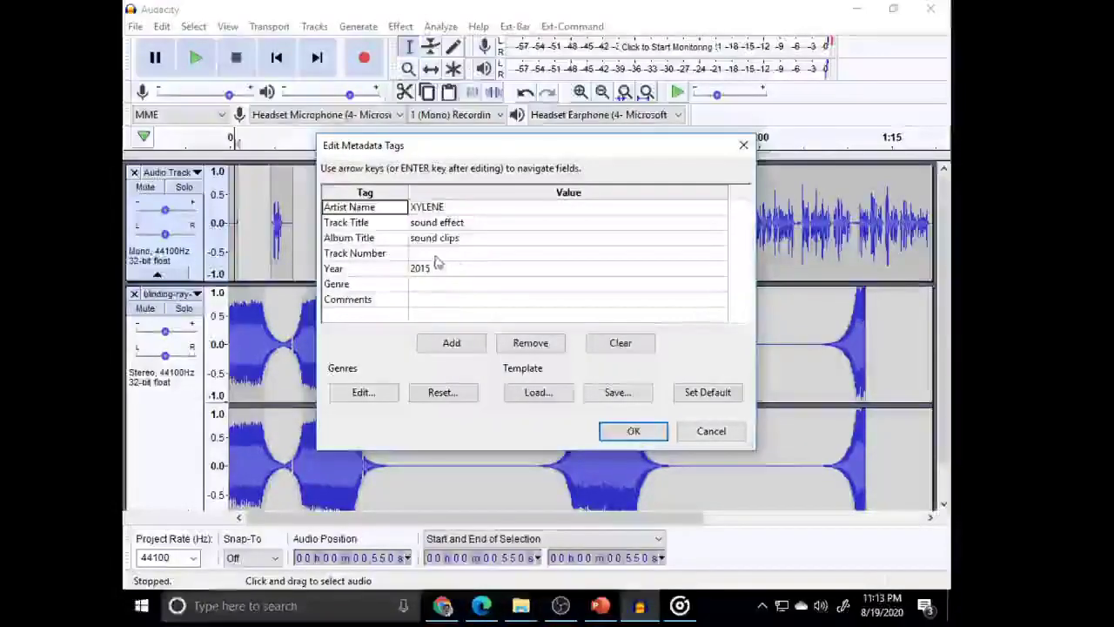
{"action": "left_click", "coordinate": [632, 431]}
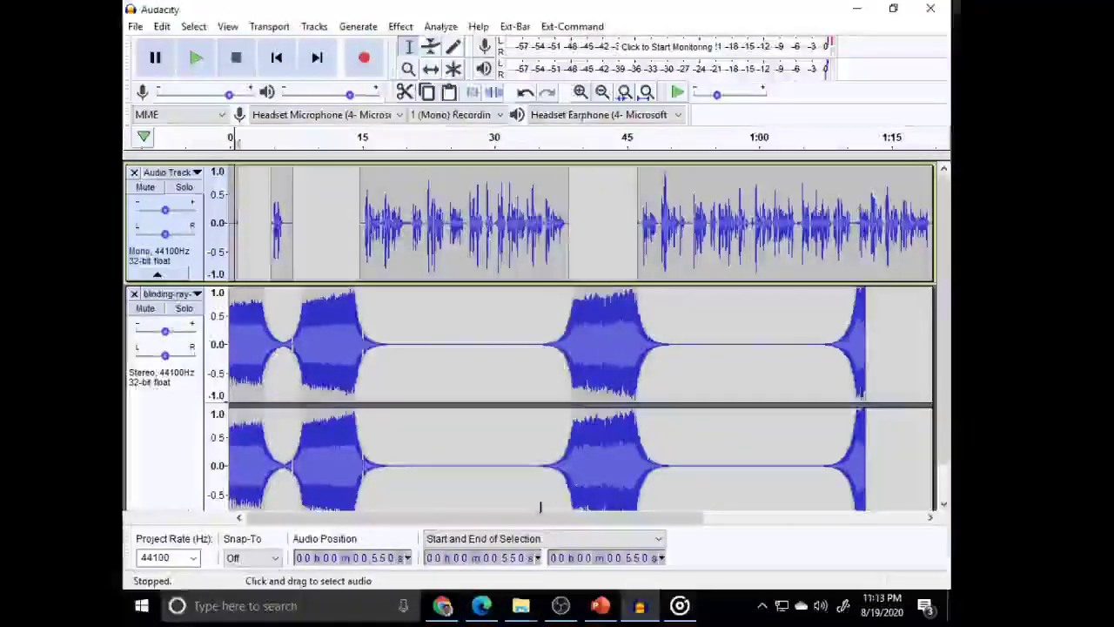
- Switch to the Audacity folder in File Explorer, play the exported "Music three questions.mp3" to check it, and pause playback
{"action": "left_click", "coordinate": [521, 605]}
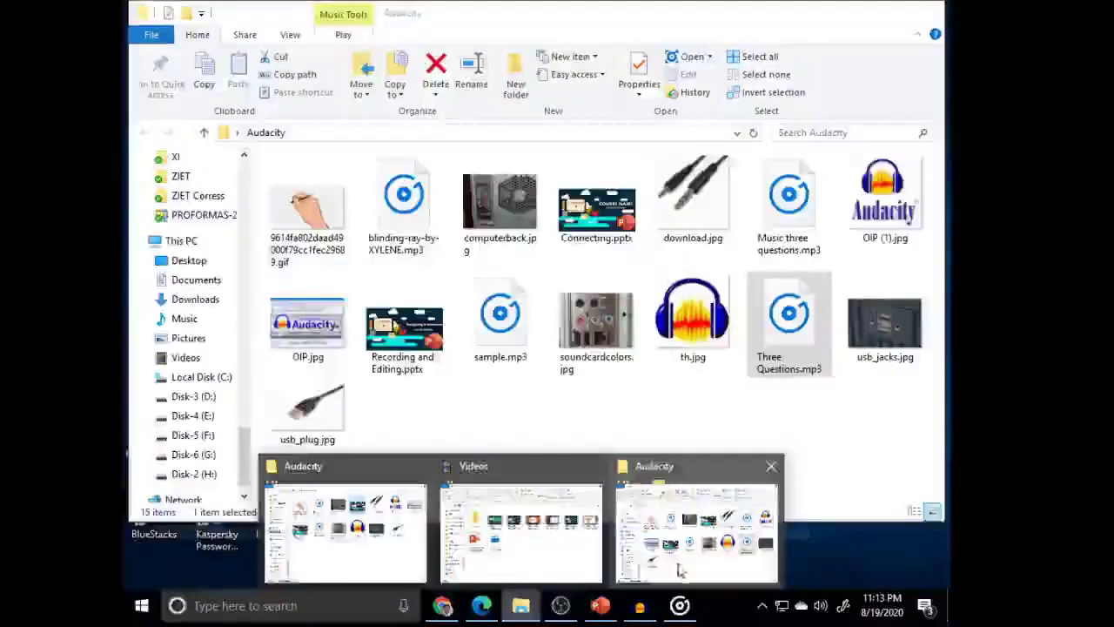
{"action": "left_click", "coordinate": [676, 566]}
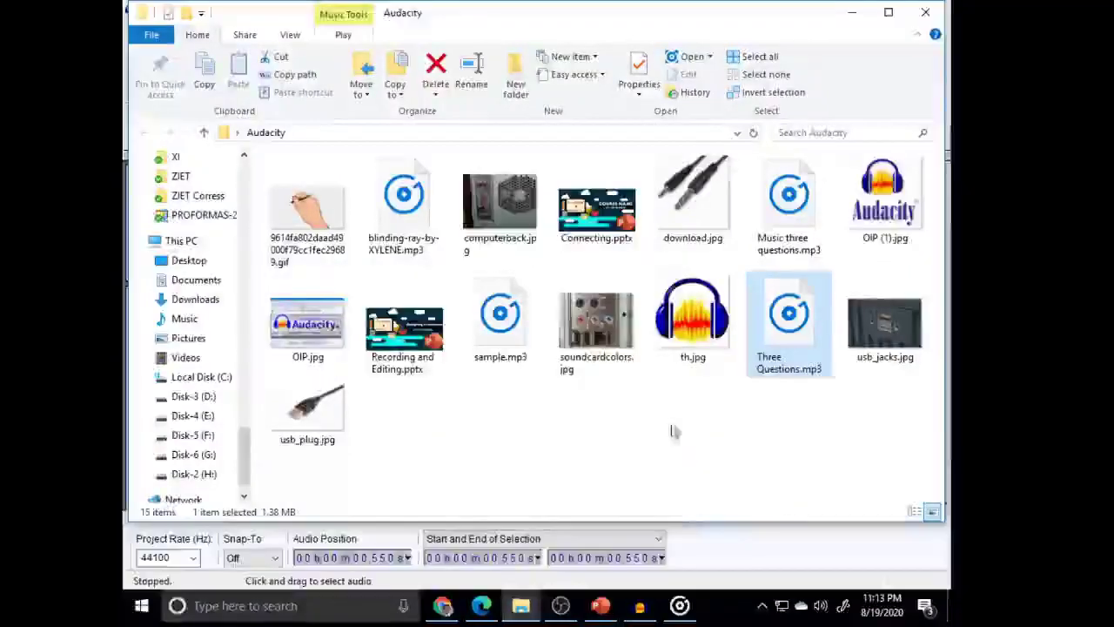
{"action": "double_click", "coordinate": [789, 225]}
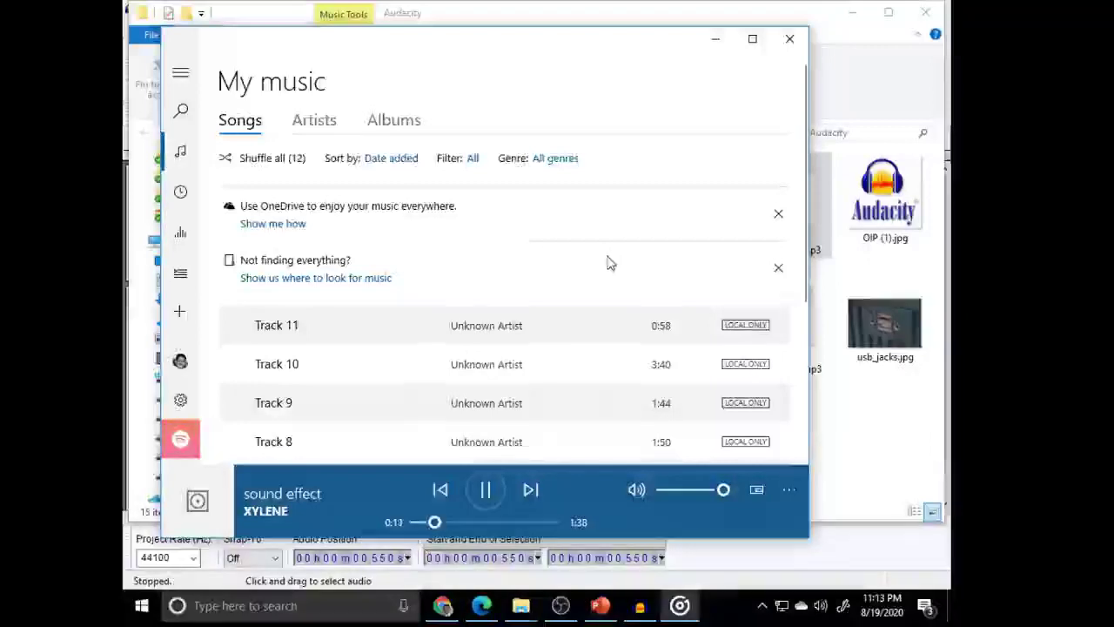
{"action": "left_click", "coordinate": [486, 492]}
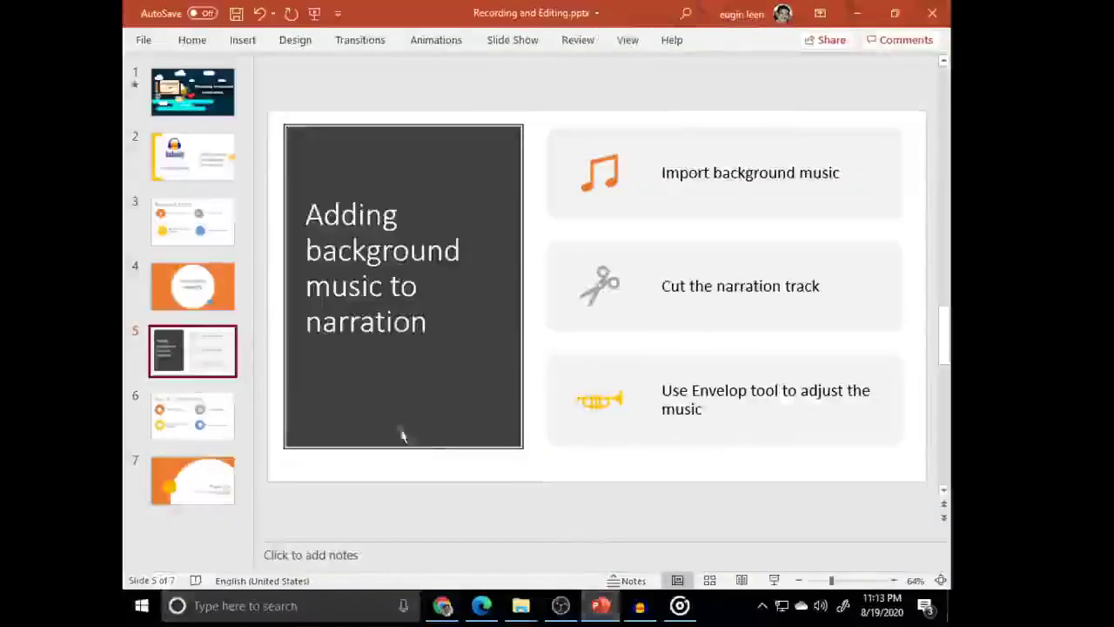
- Show slide 6, "Task - Recording & Editing", in the PowerPoint presentation "Recording and Editing.pptx"
{"action": "left_click", "coordinate": [190, 424]}
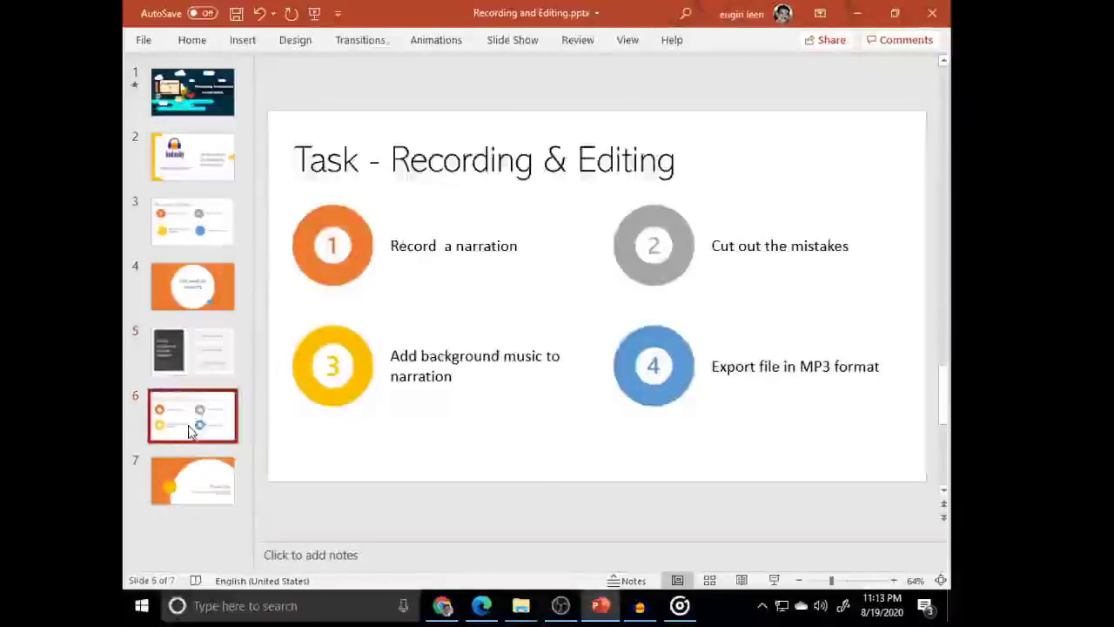